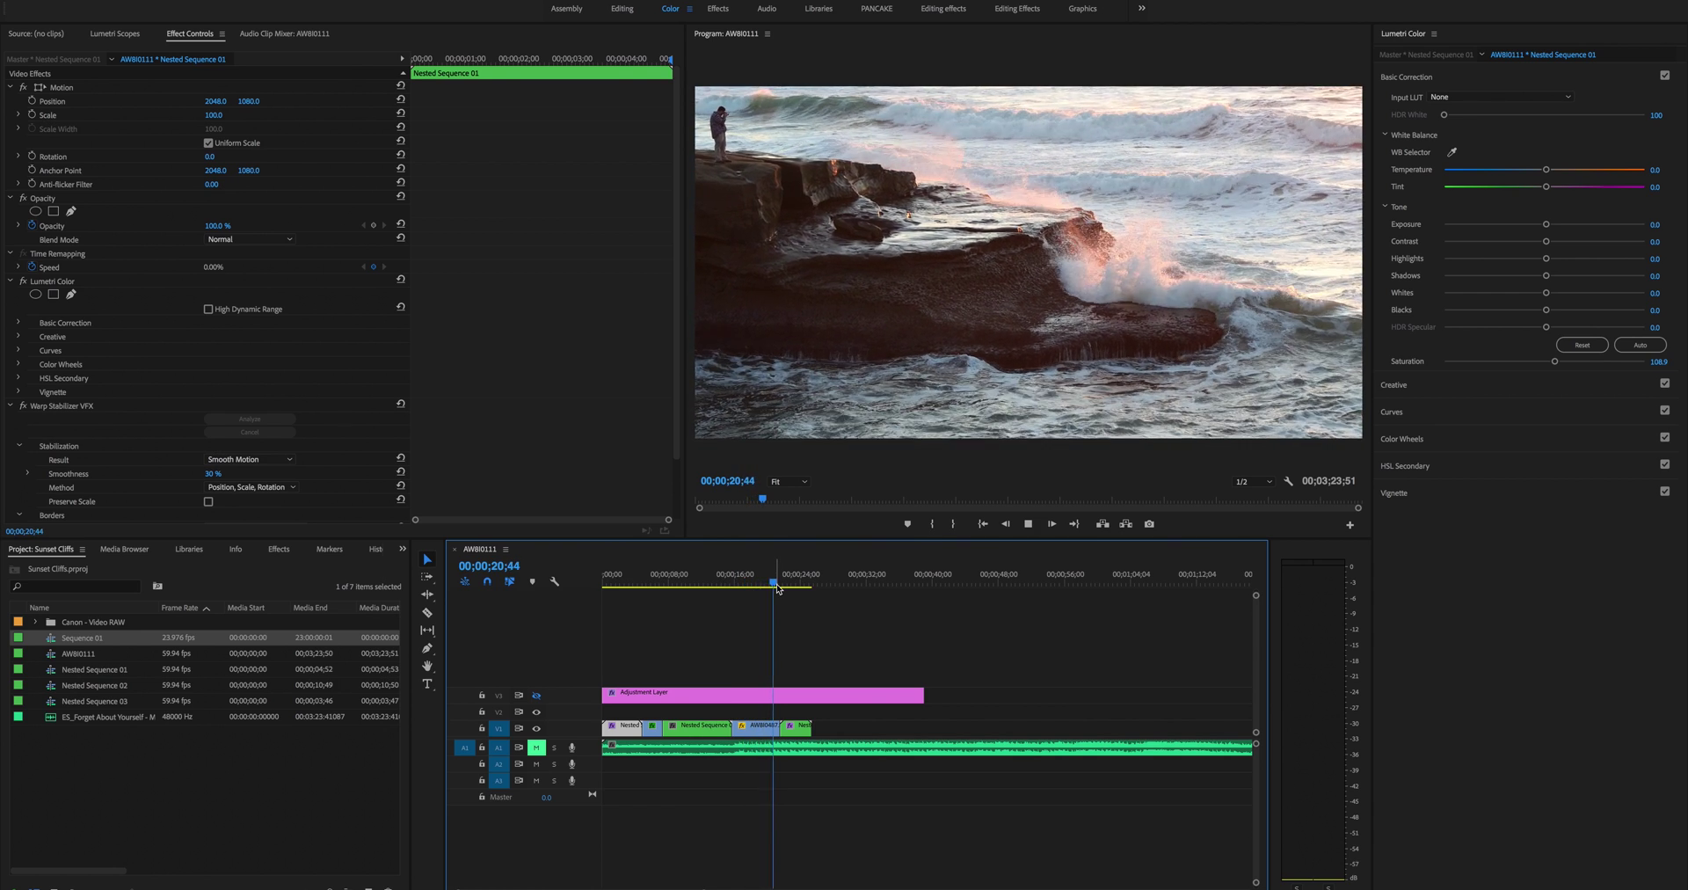
# - Stop playback and toggle track V3's adjustment layer off and on to compare graded and ungraded shots
pyautogui.press('space')
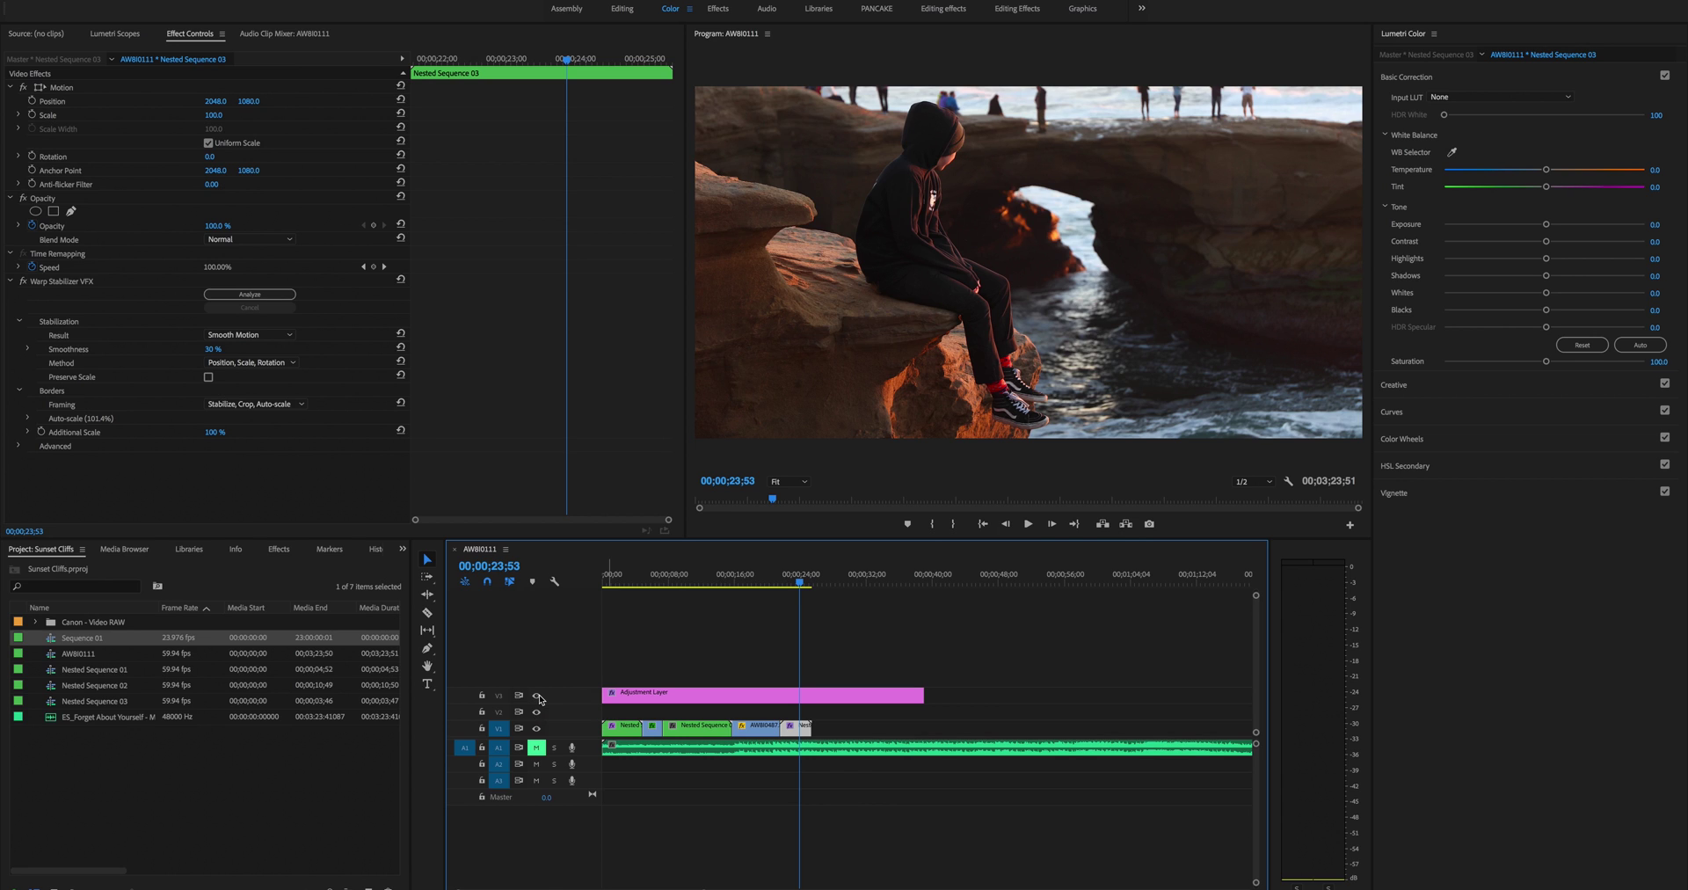
pyautogui.click(537, 695)
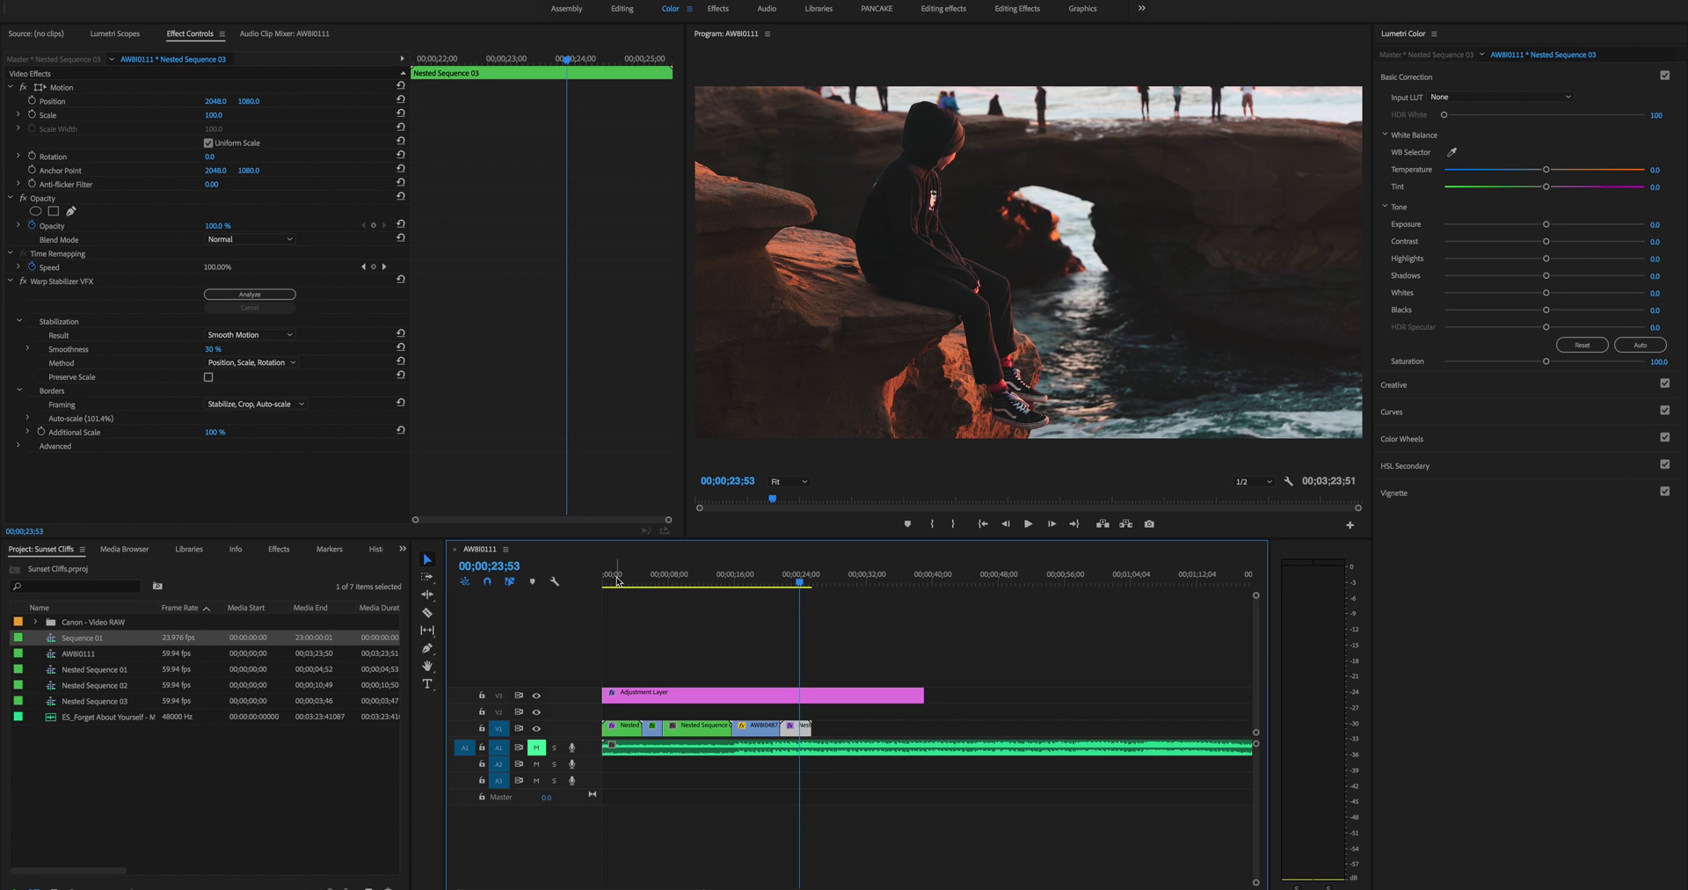
pyautogui.click(617, 580)
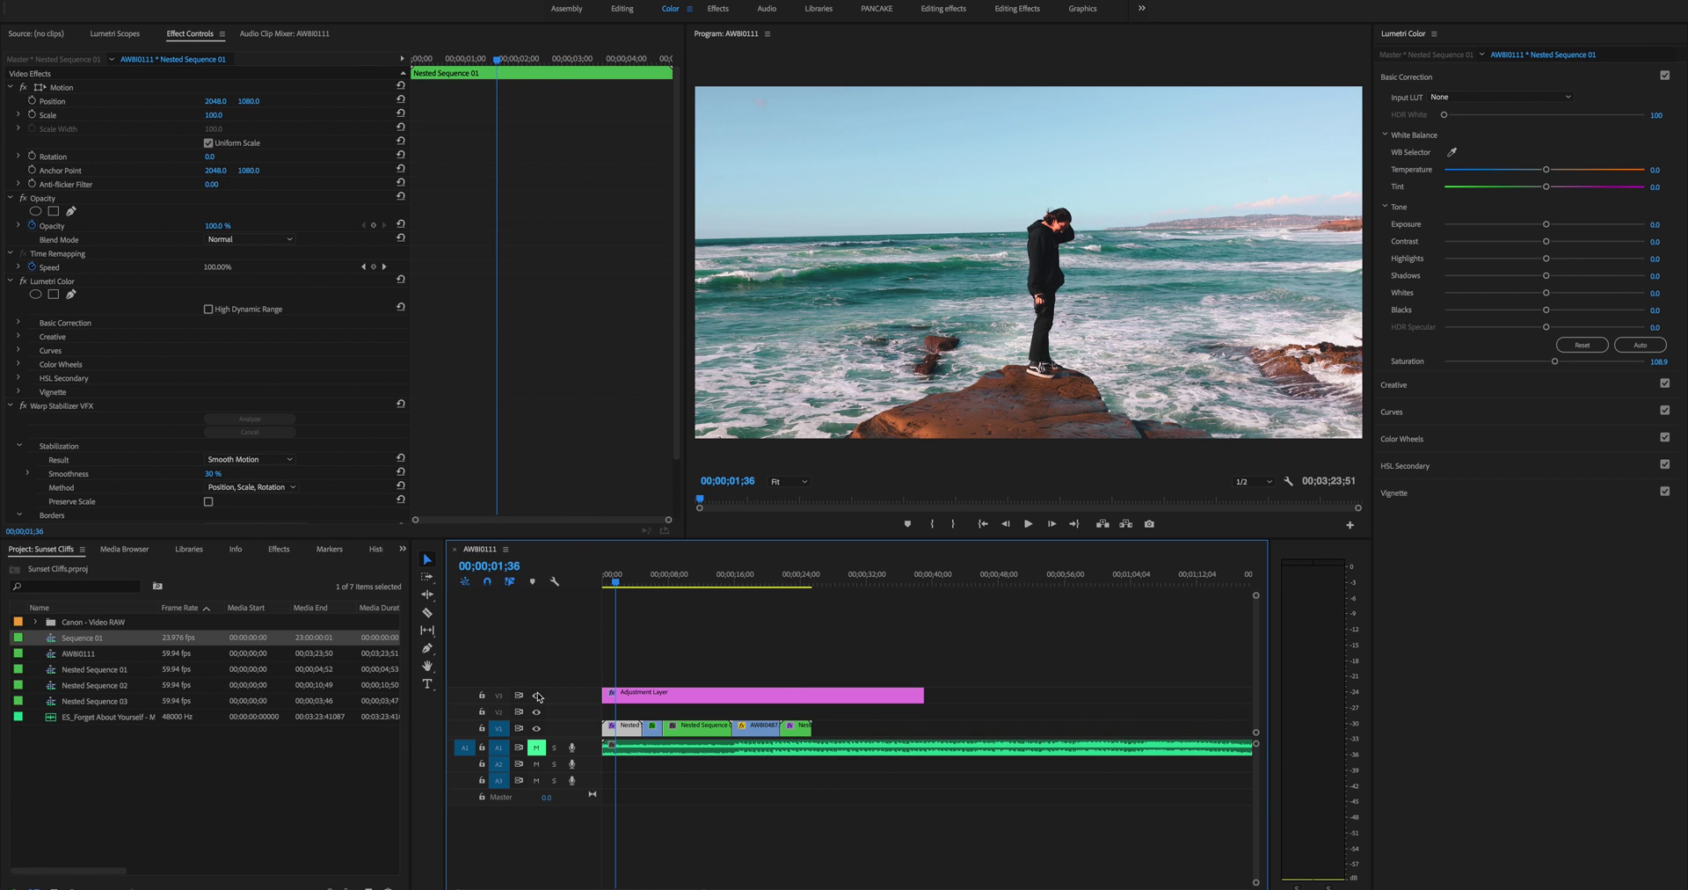
pyautogui.click(537, 696)
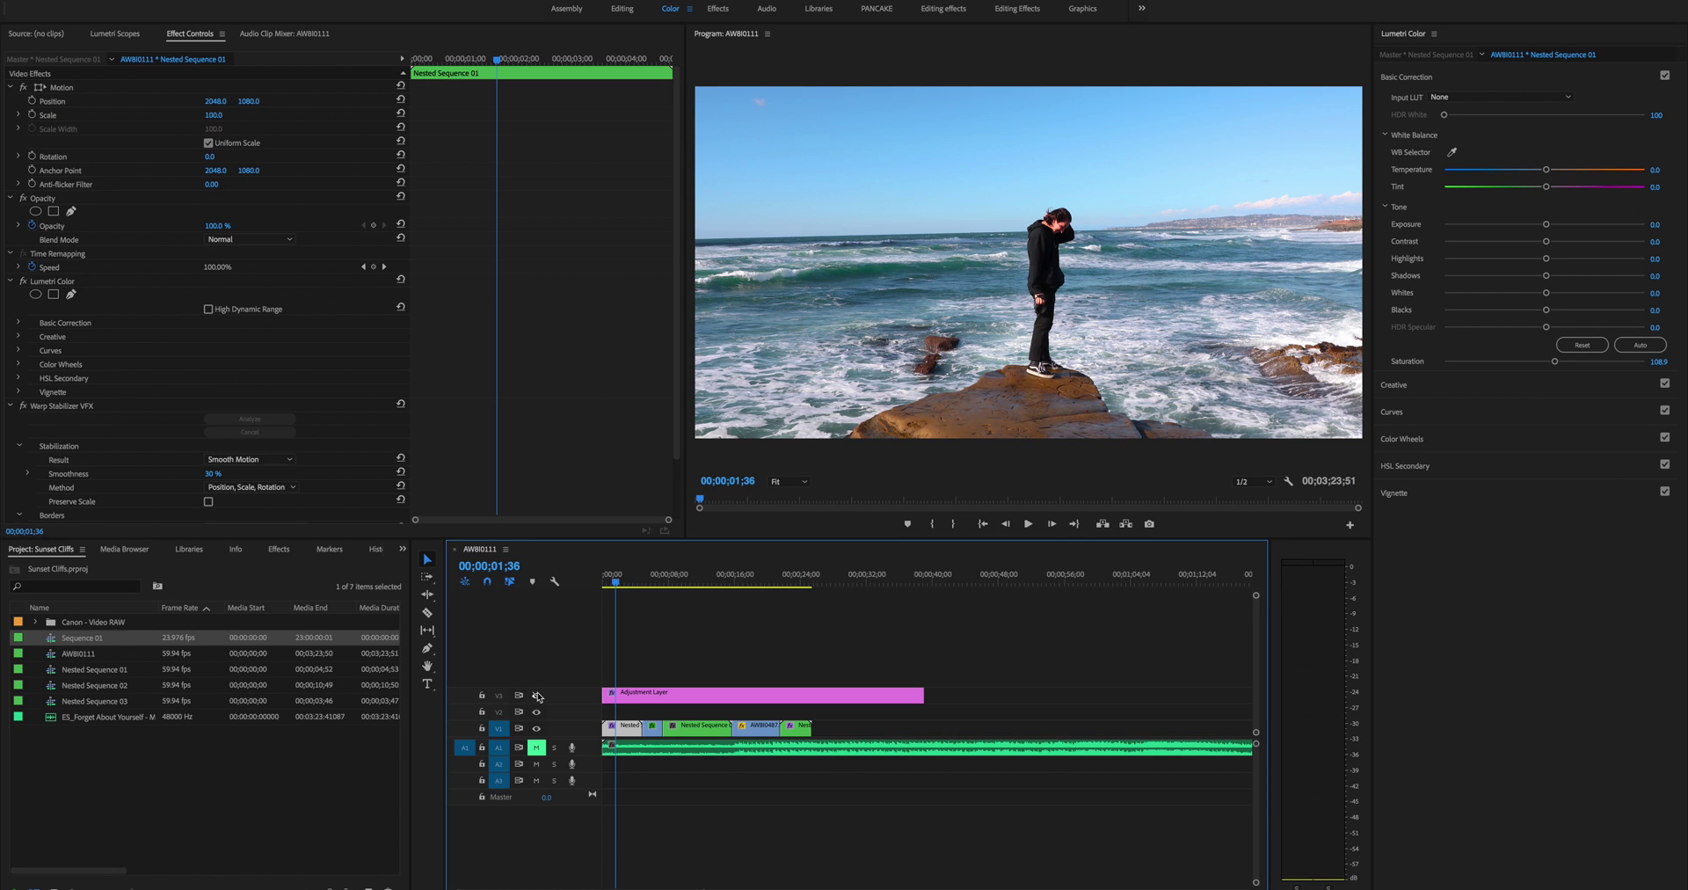
pyautogui.click(537, 696)
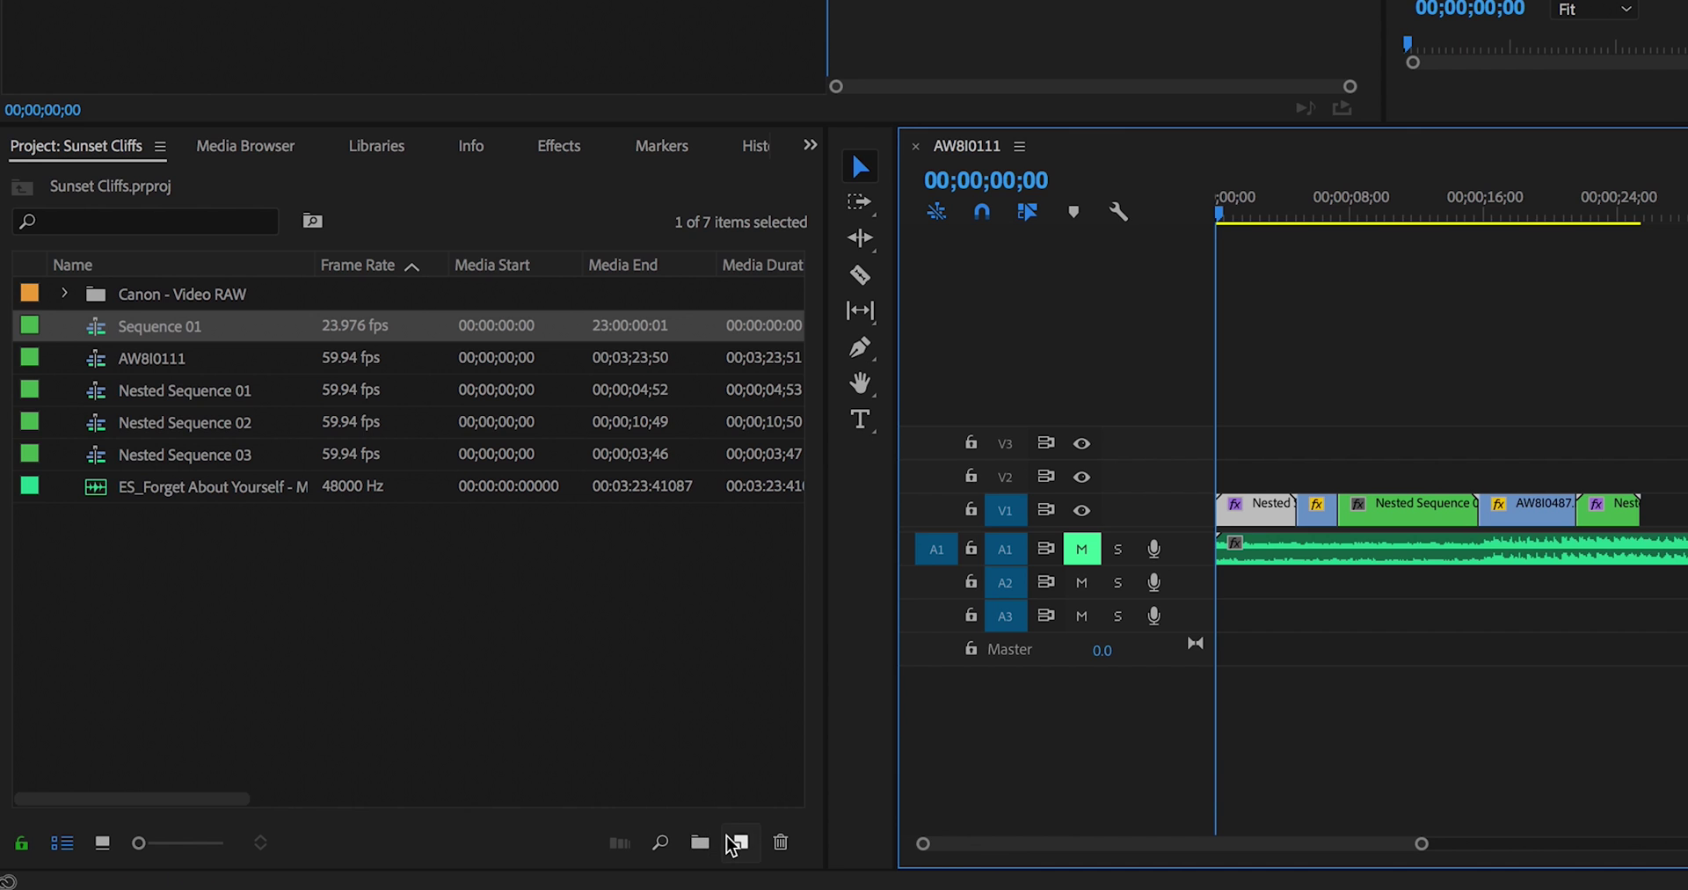
# - Create a new Adjustment Layer and place it on V3 at the start of the sequence
pyautogui.click(735, 842)
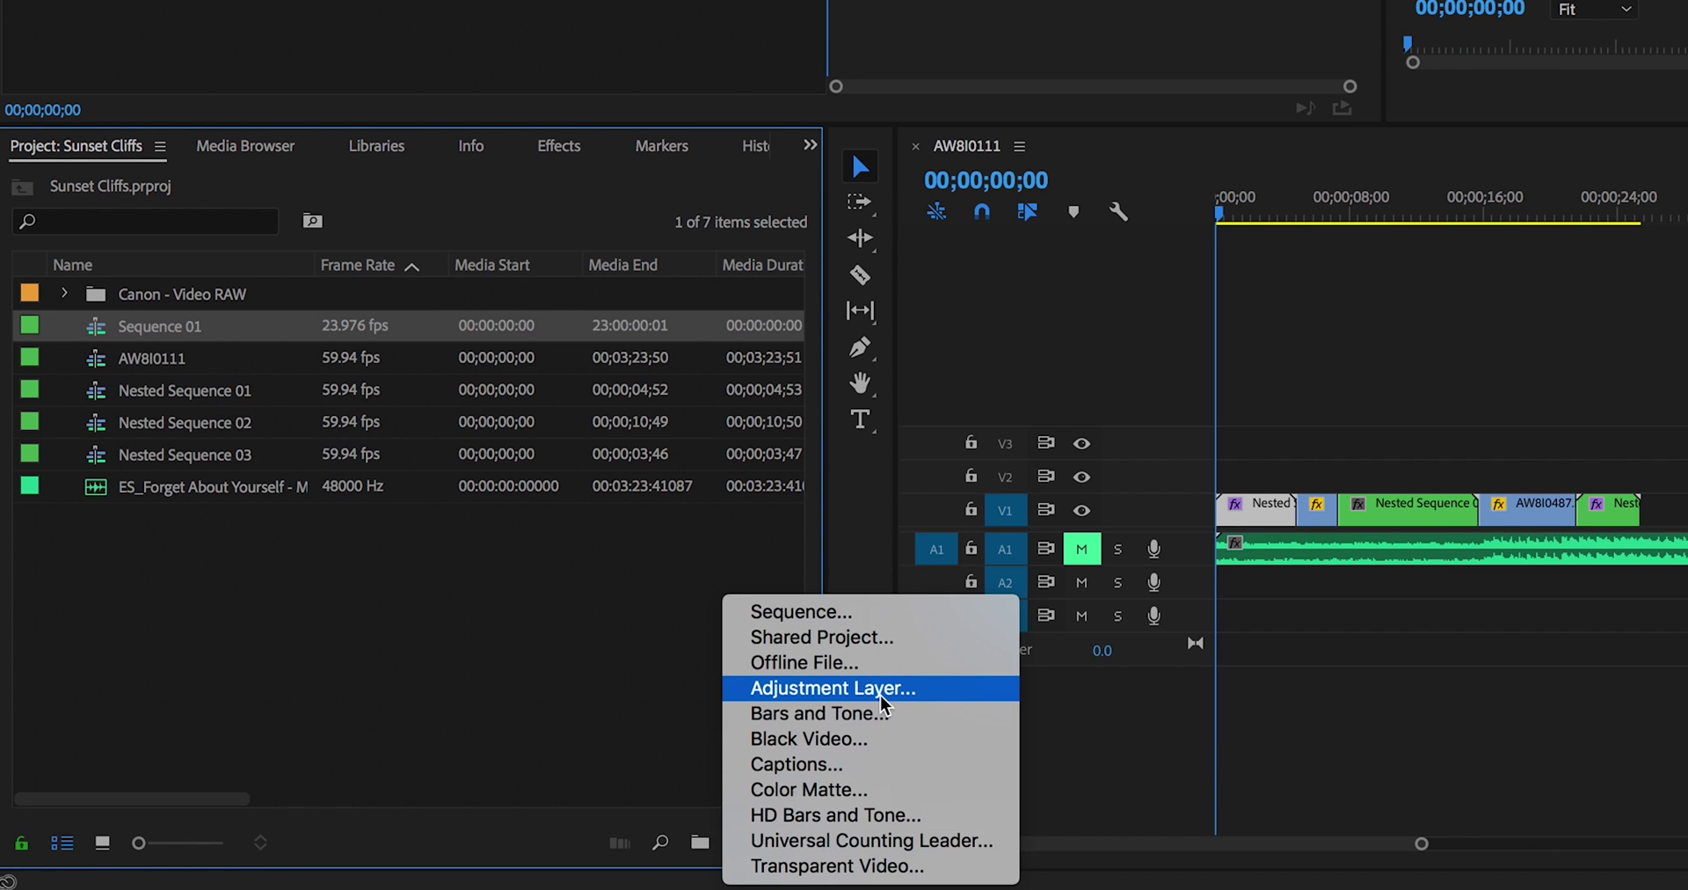
pyautogui.click(881, 690)
pyautogui.press('Return')
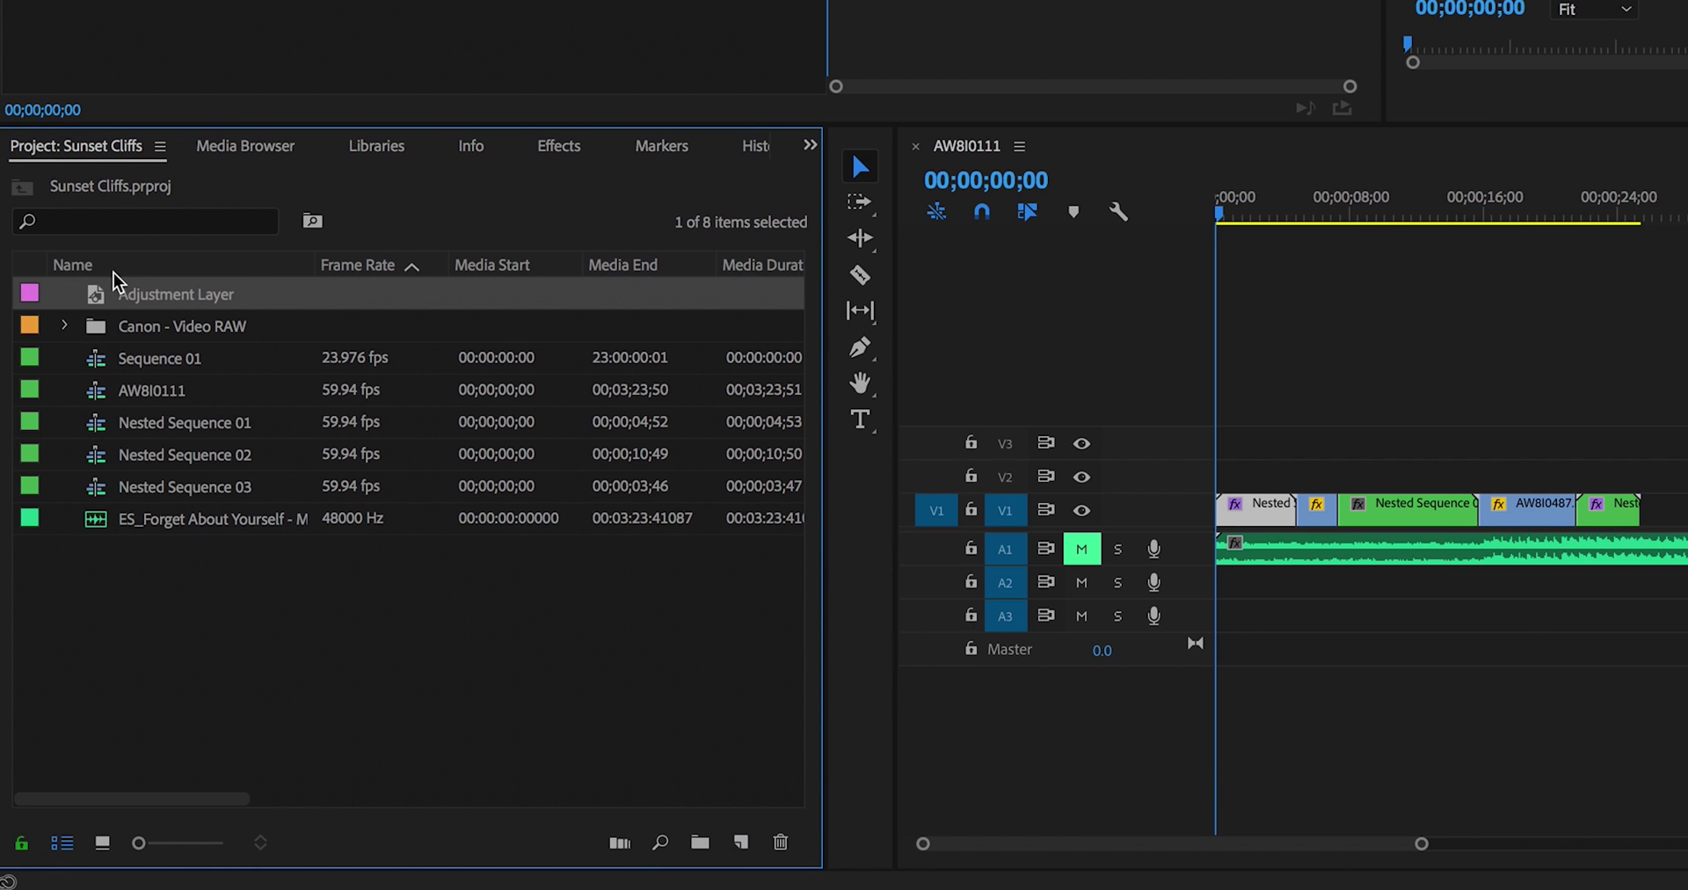
pyautogui.moveTo(115, 281); pyautogui.dragTo(1485, 453)
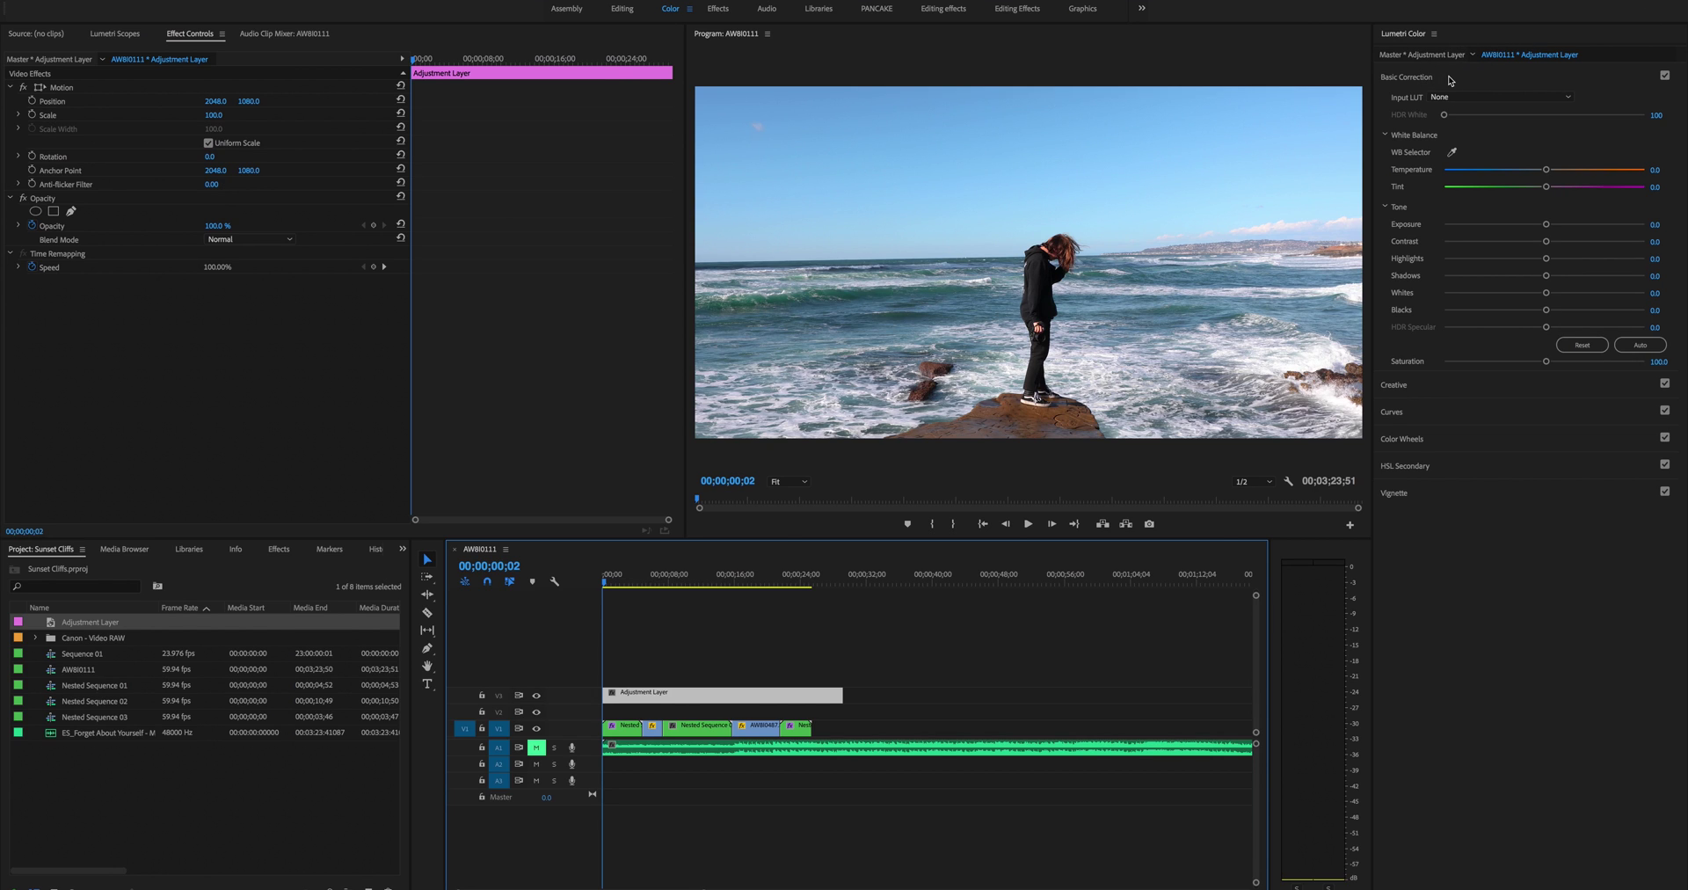
pyautogui.click(1450, 80)
# - Apply the Organic LUT as the adjustment layer's Creative look, compare it off and on, and reduce its intensity
pyautogui.click(1424, 106)
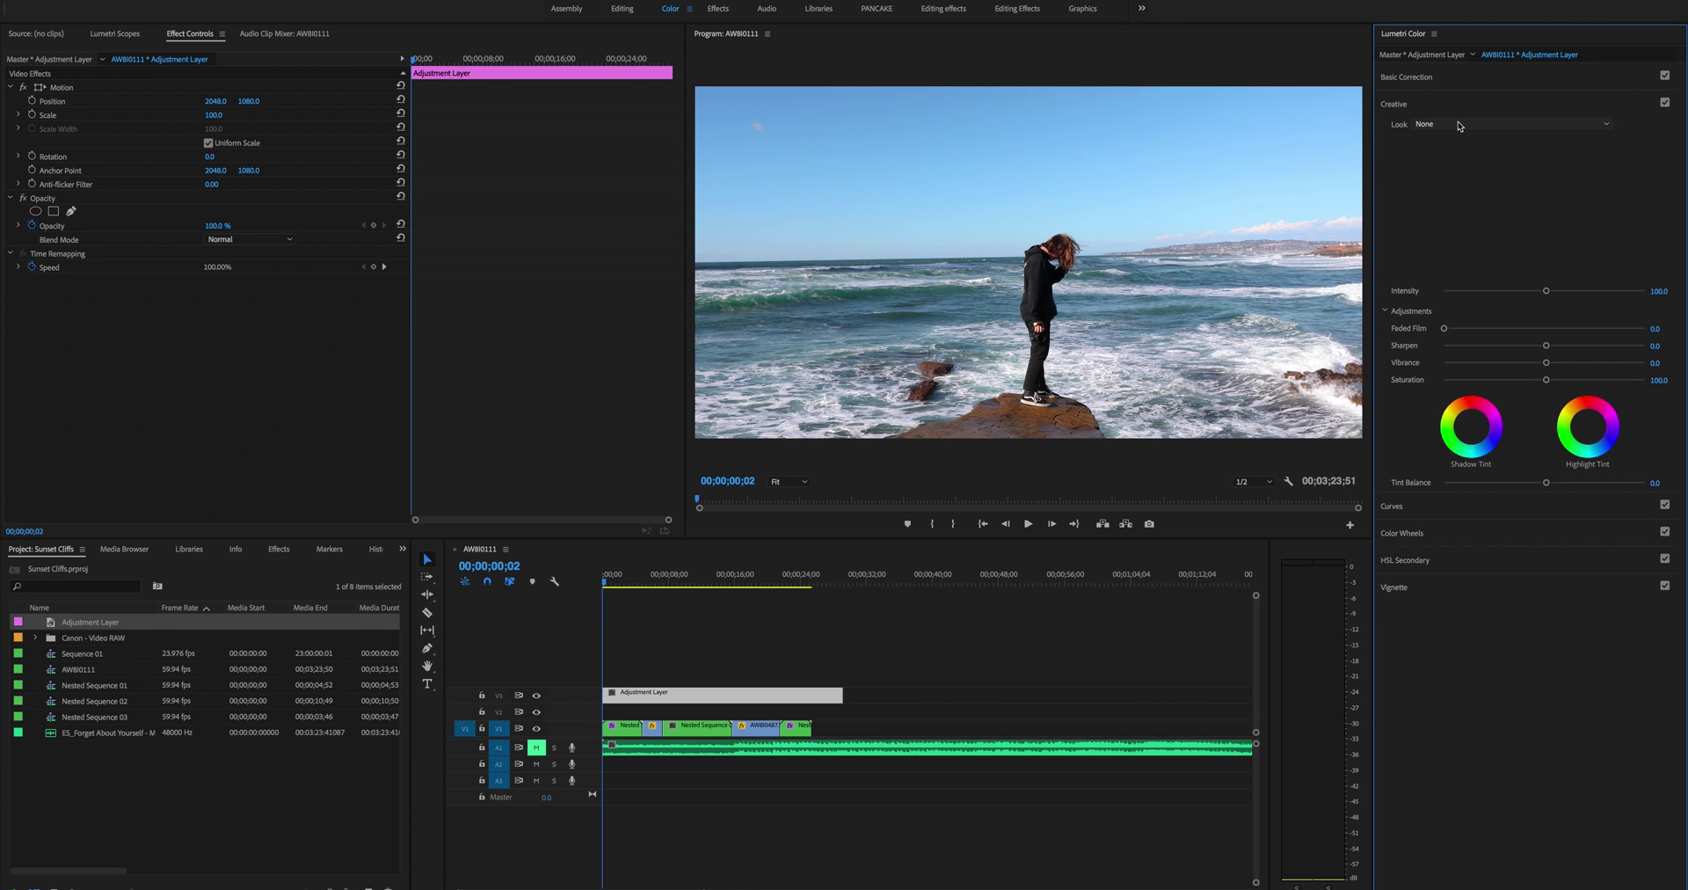
pyautogui.click(1475, 126)
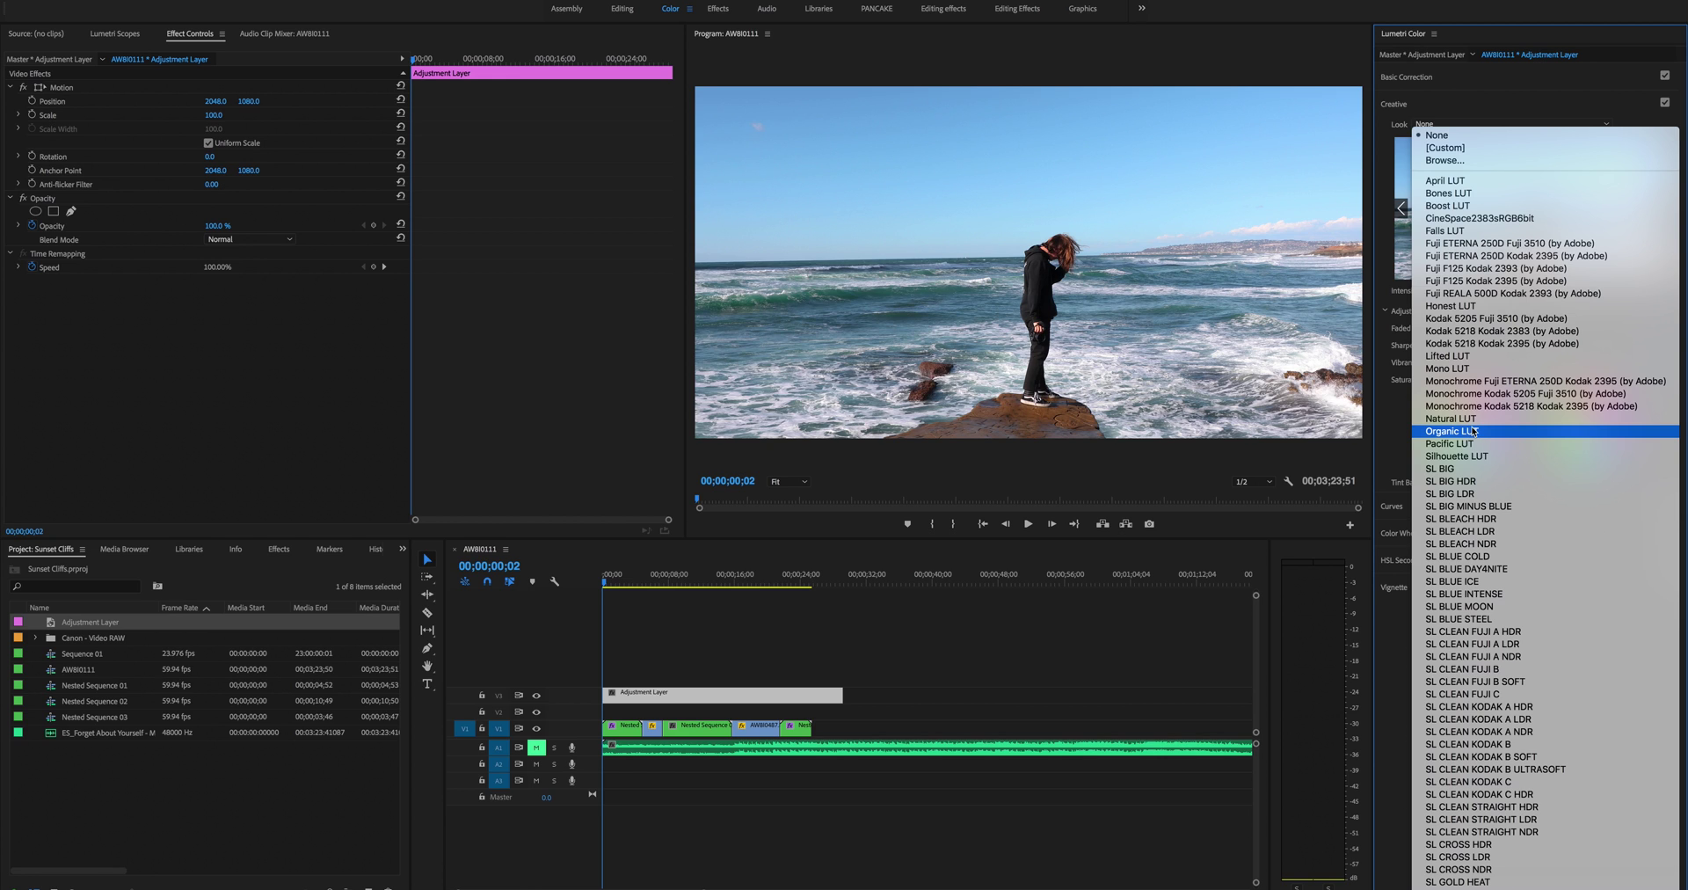
pyautogui.click(1475, 431)
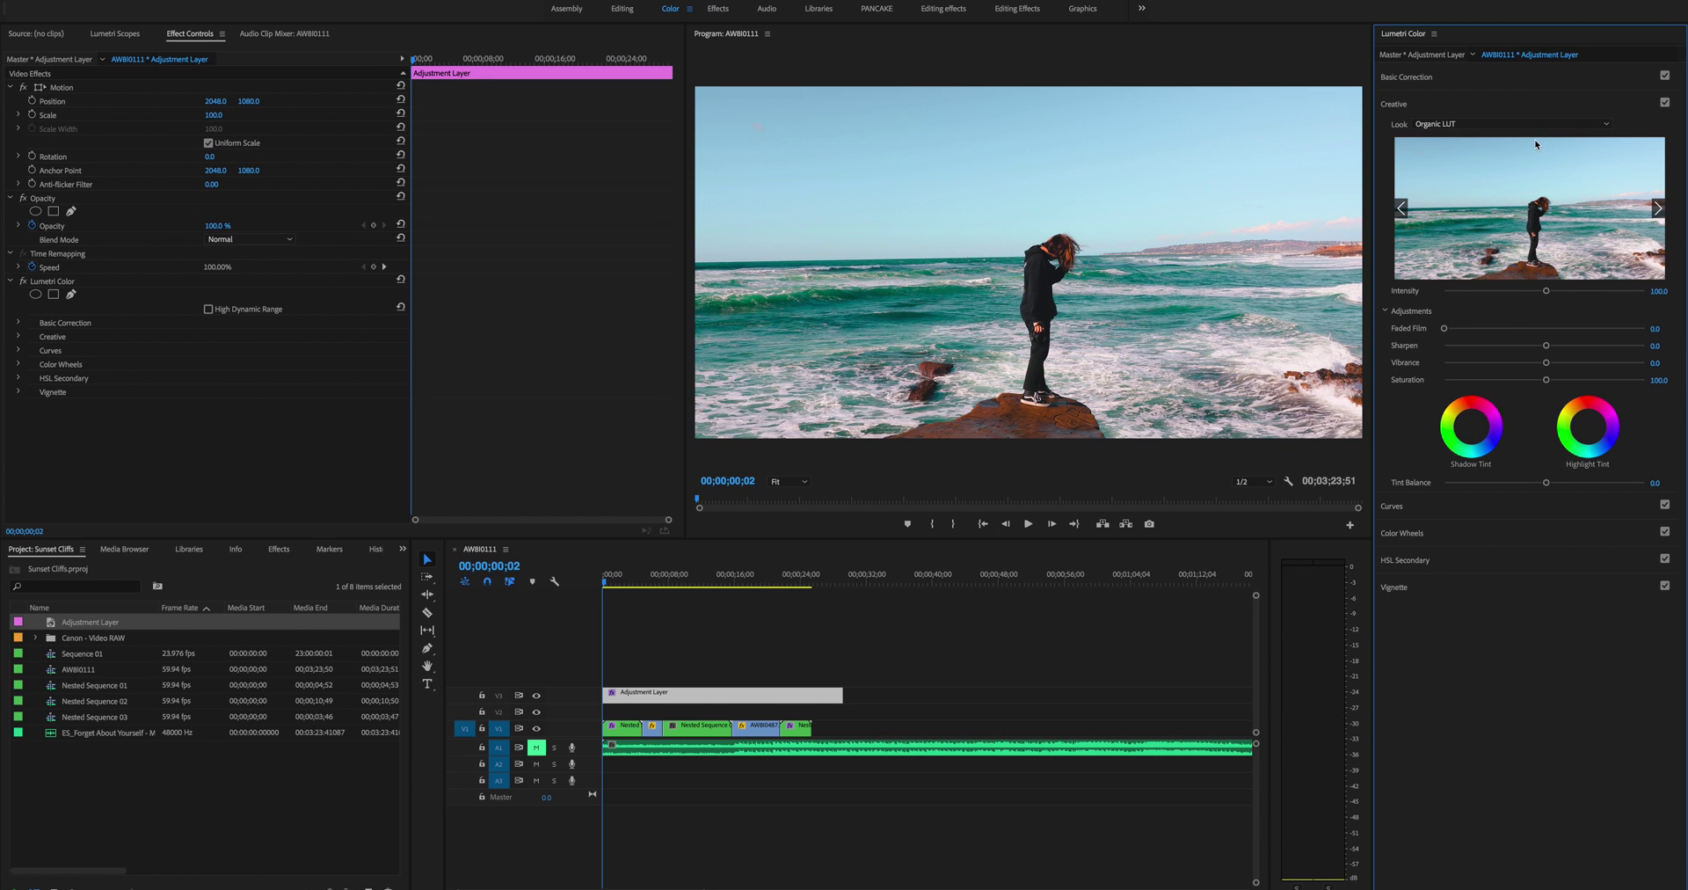
pyautogui.click(1664, 104)
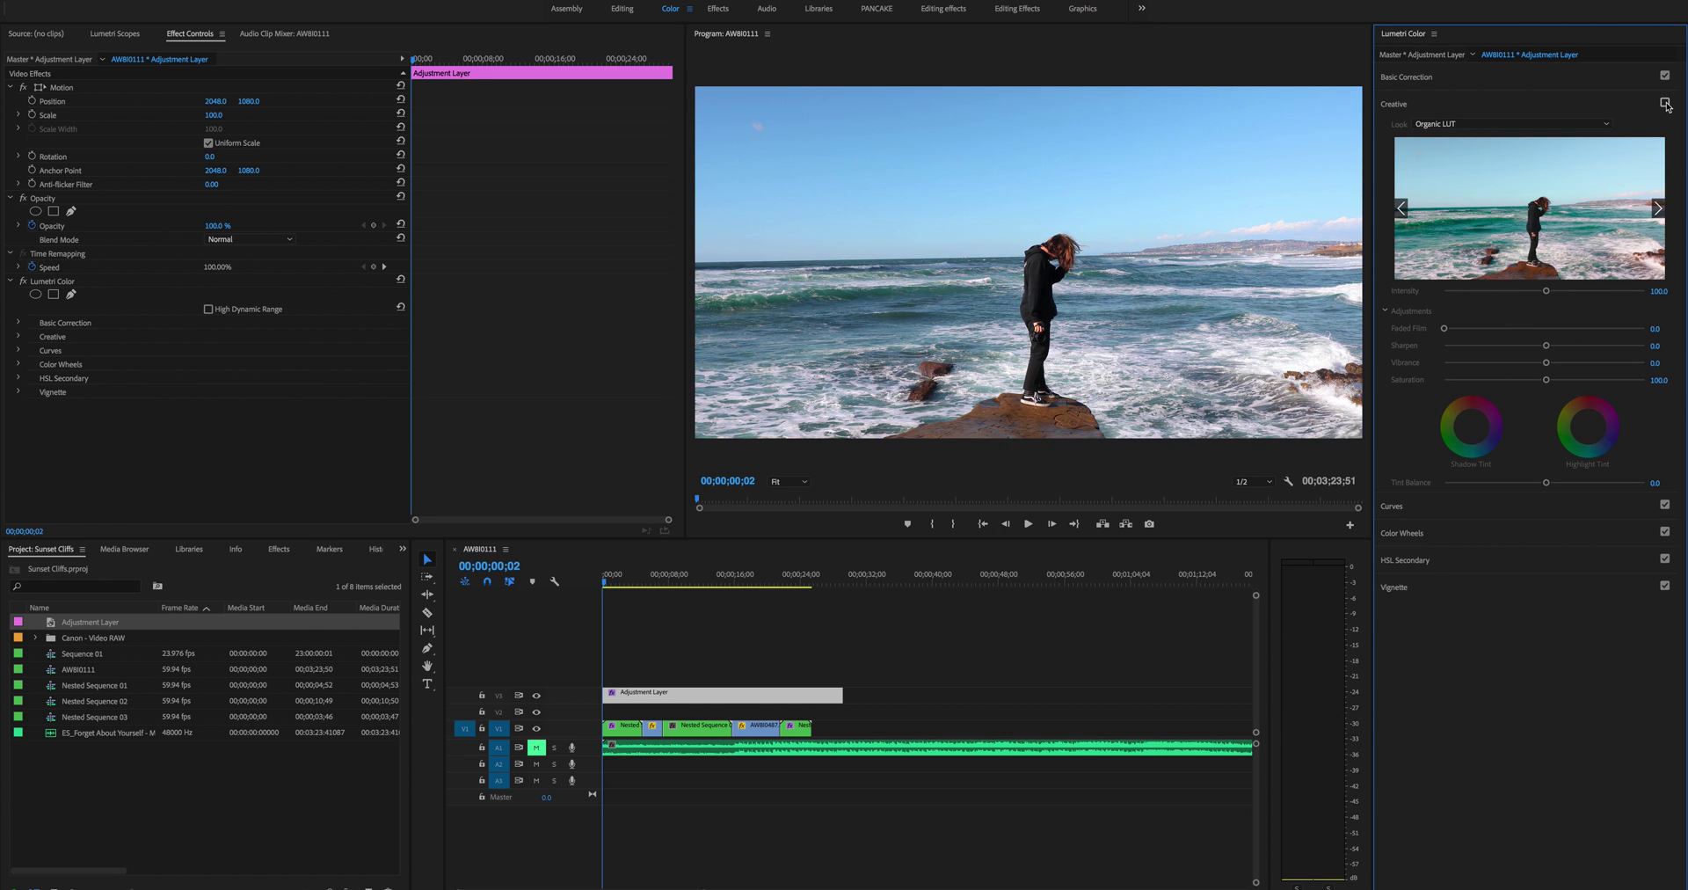
pyautogui.click(1664, 104)
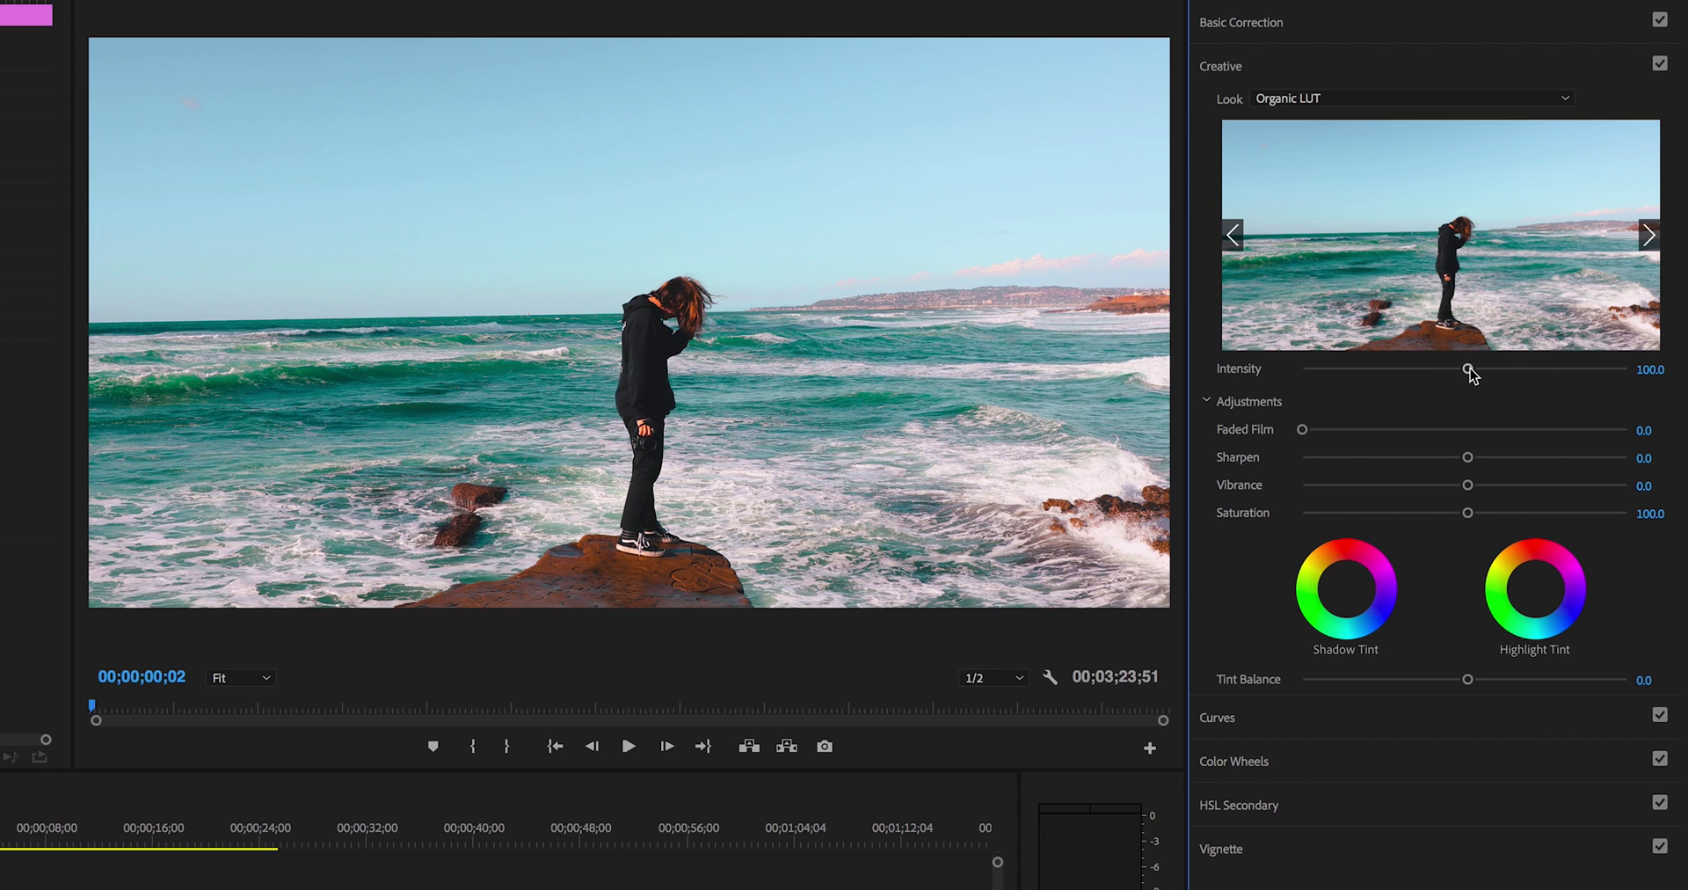
pyautogui.moveTo(1469, 367); pyautogui.dragTo(1414, 385)
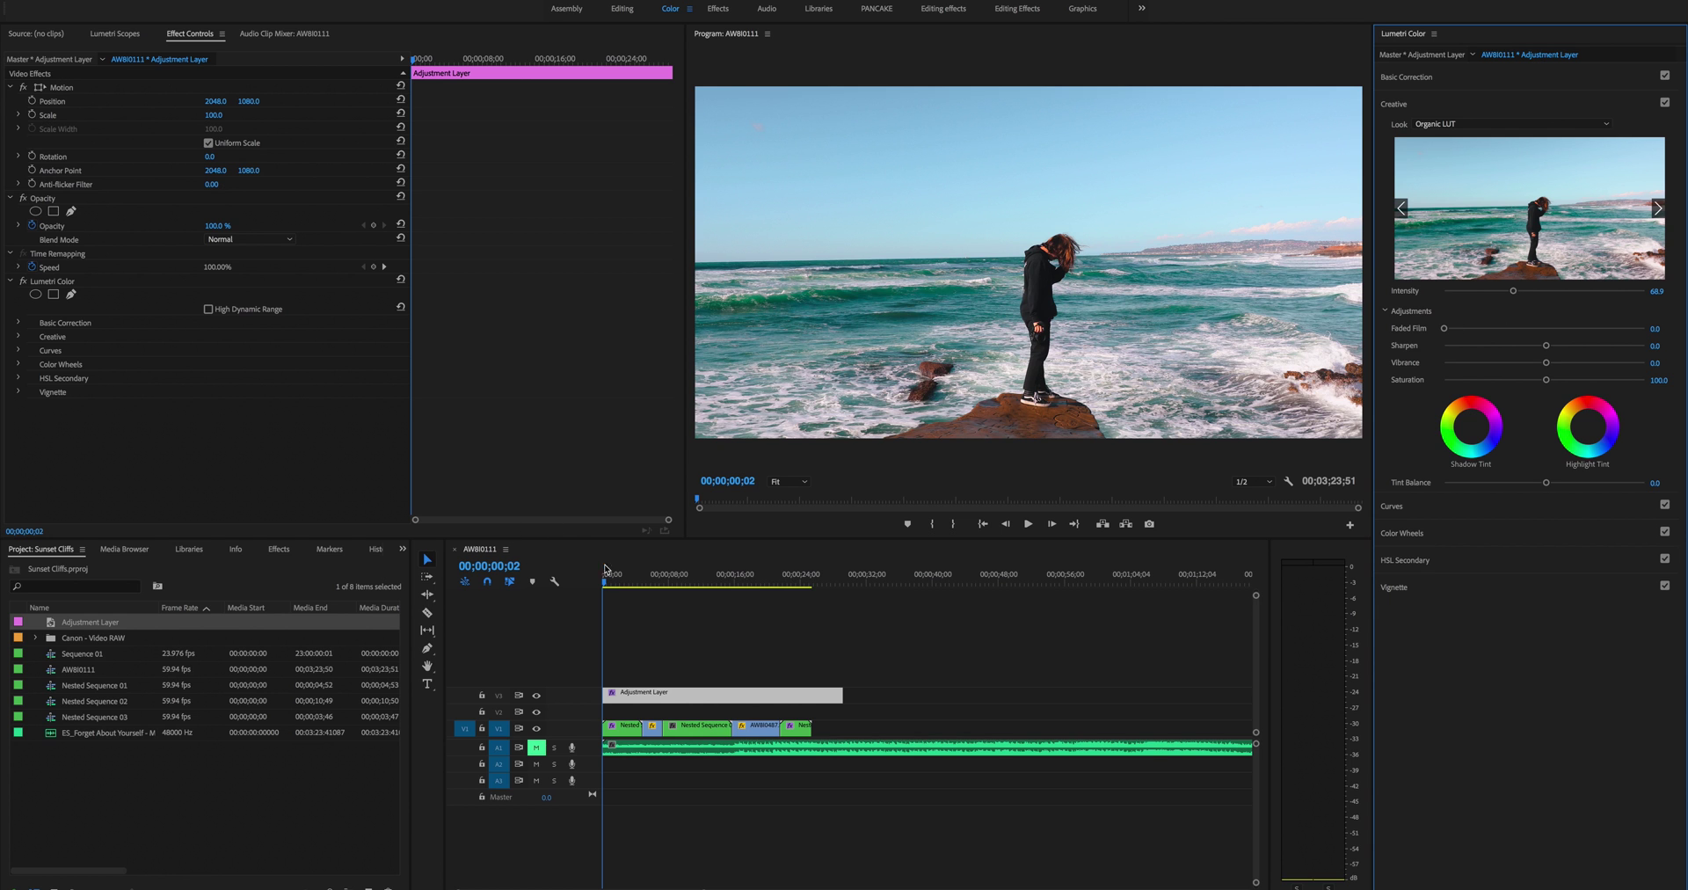
# - Scrub ahead to preview the palm-tree shot and later shots under the Organic LUT grade
pyautogui.moveTo(620, 580); pyautogui.dragTo(648, 582)
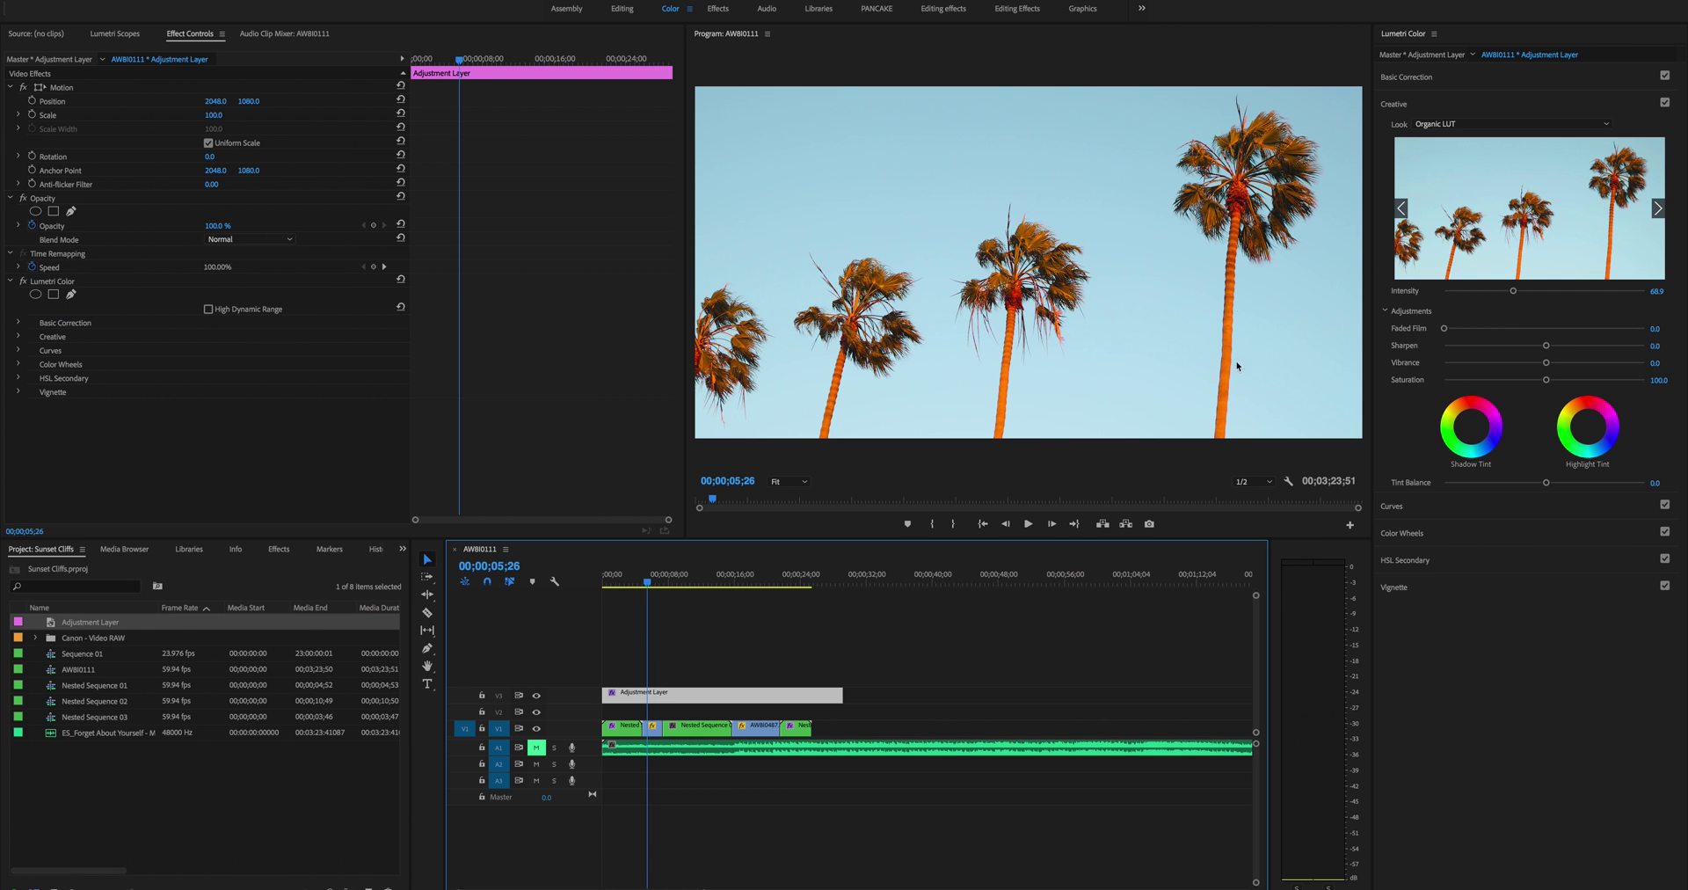
pyautogui.moveTo(693, 582); pyautogui.dragTo(657, 638)
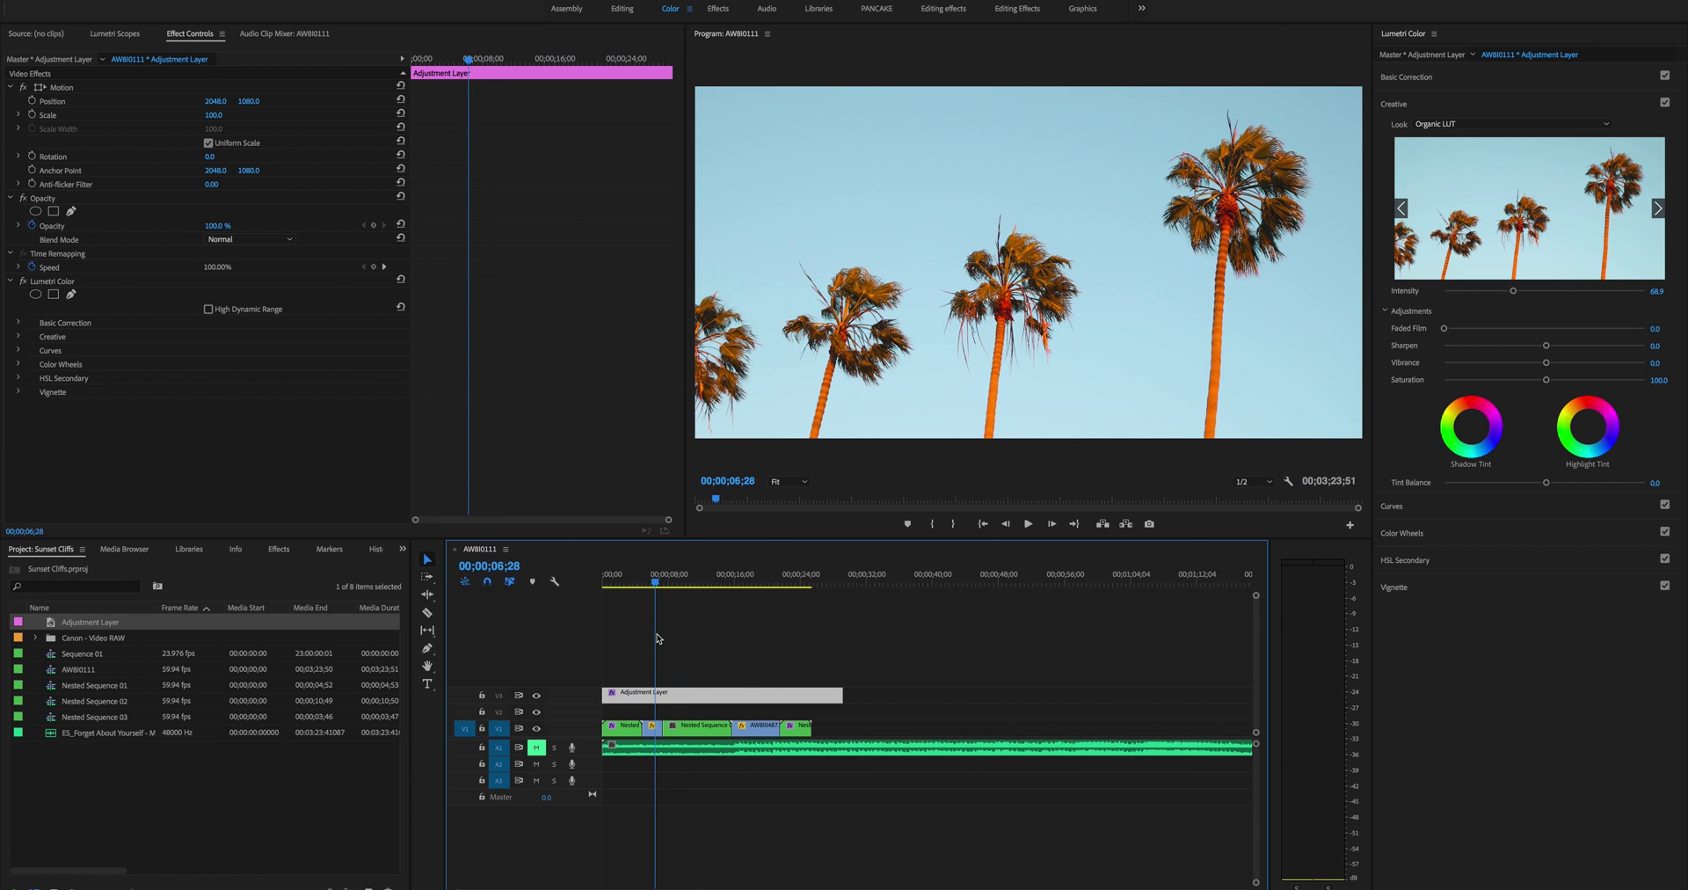
# - Cool the palm-tree clip AW8I0464.MOV's temperature to -76.4, checking it with the adjustment layer off and on
pyautogui.click(651, 725)
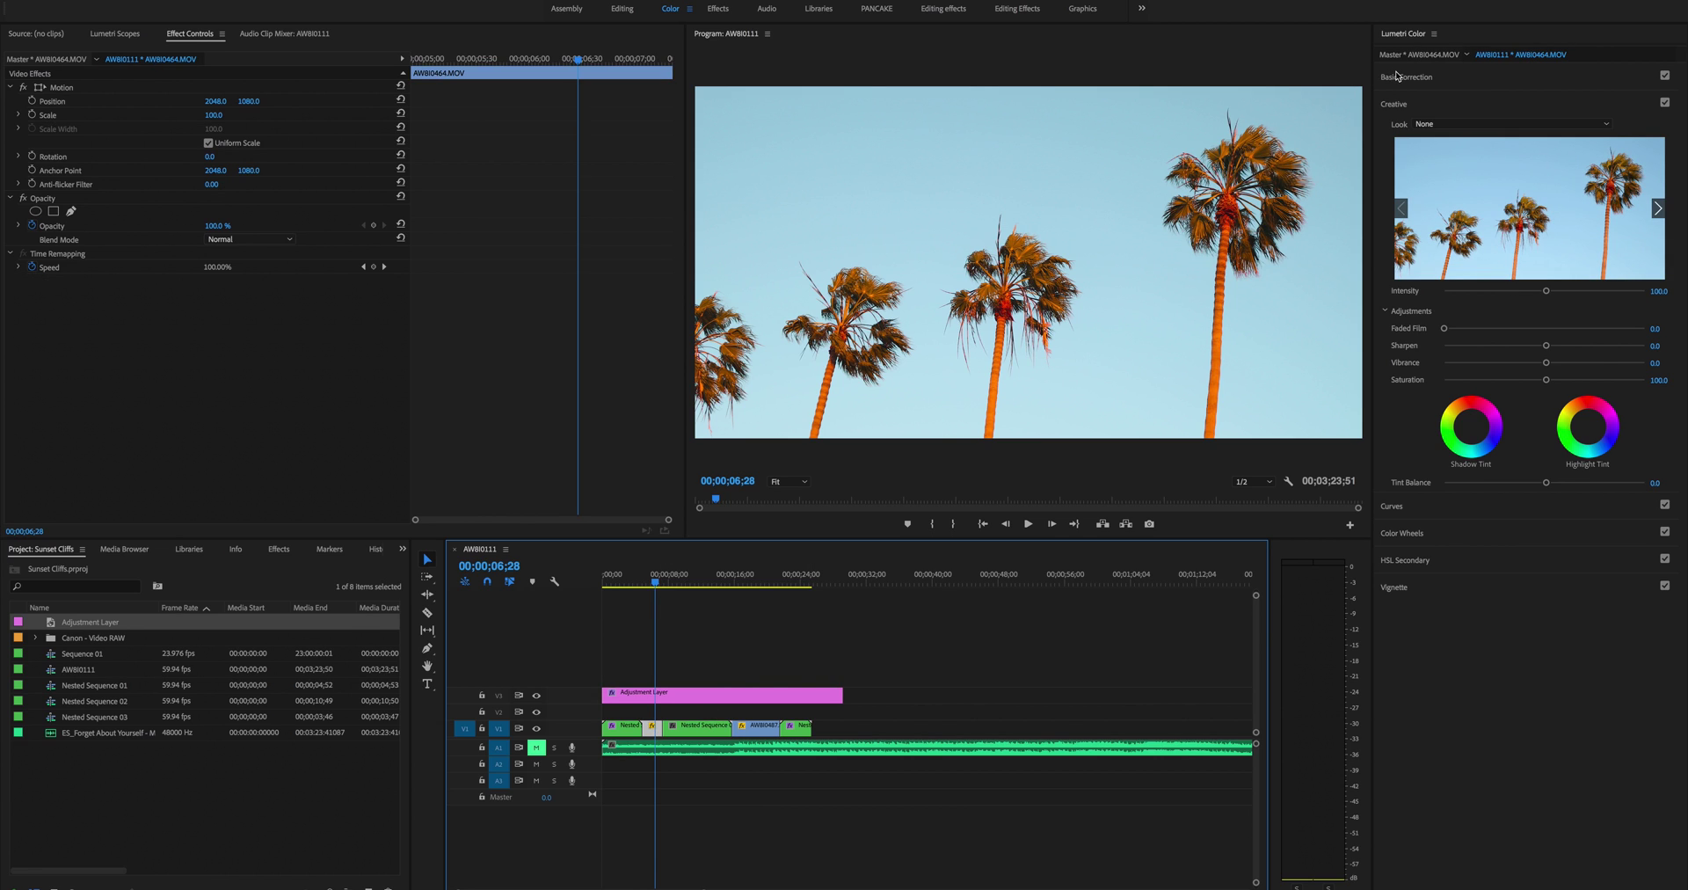
pyautogui.click(1397, 76)
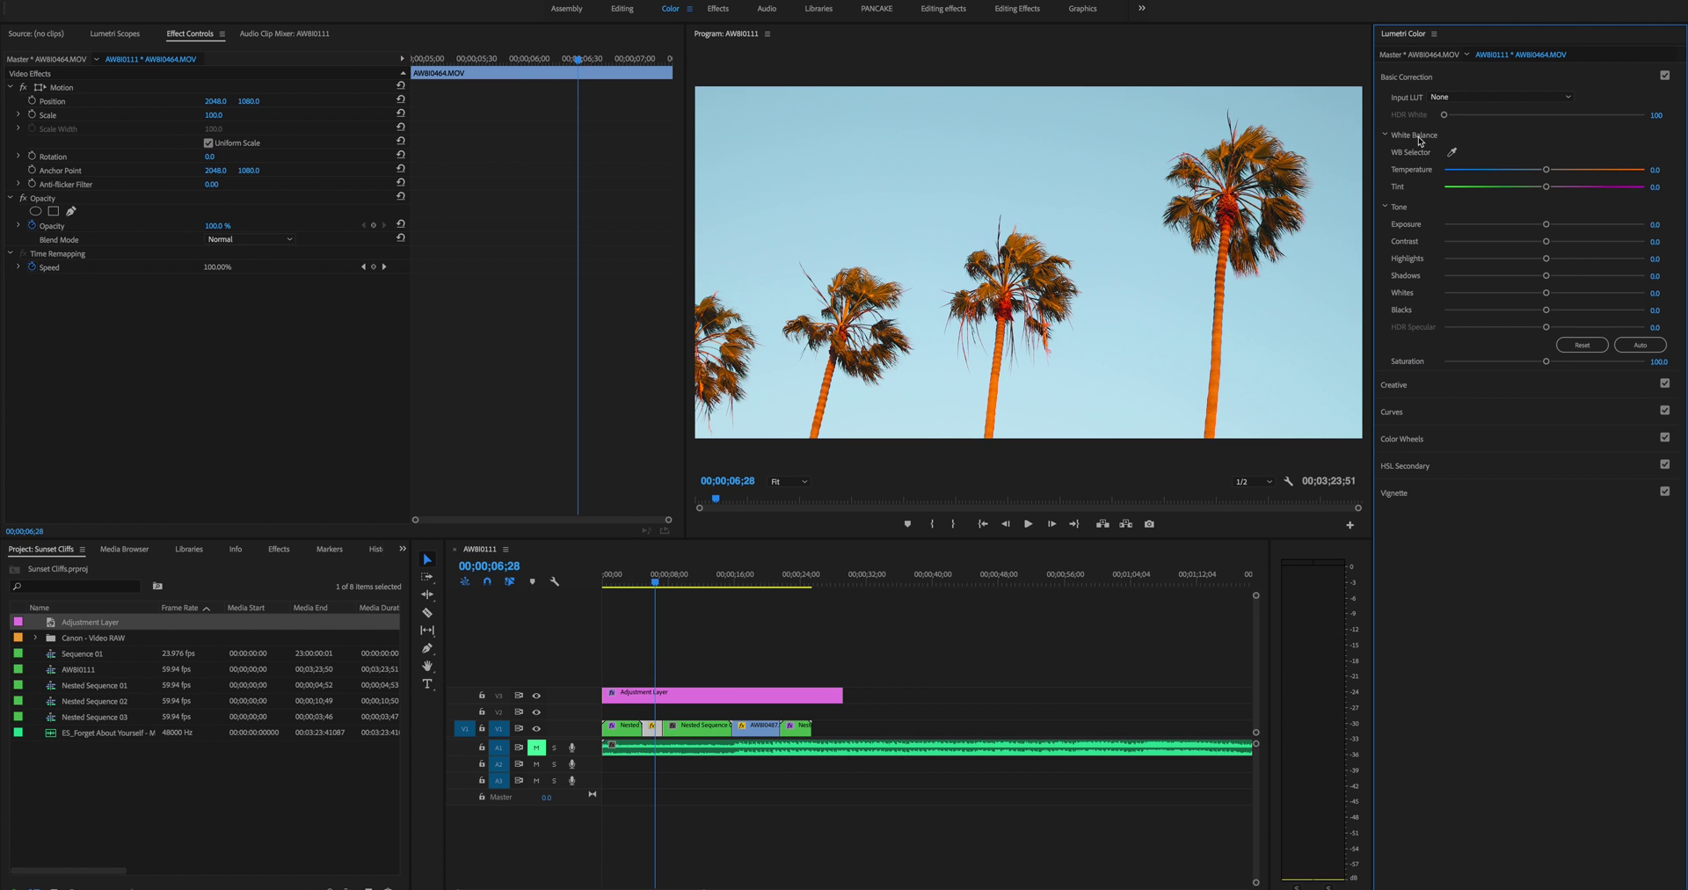
pyautogui.moveTo(1546, 170); pyautogui.dragTo(1480, 182)
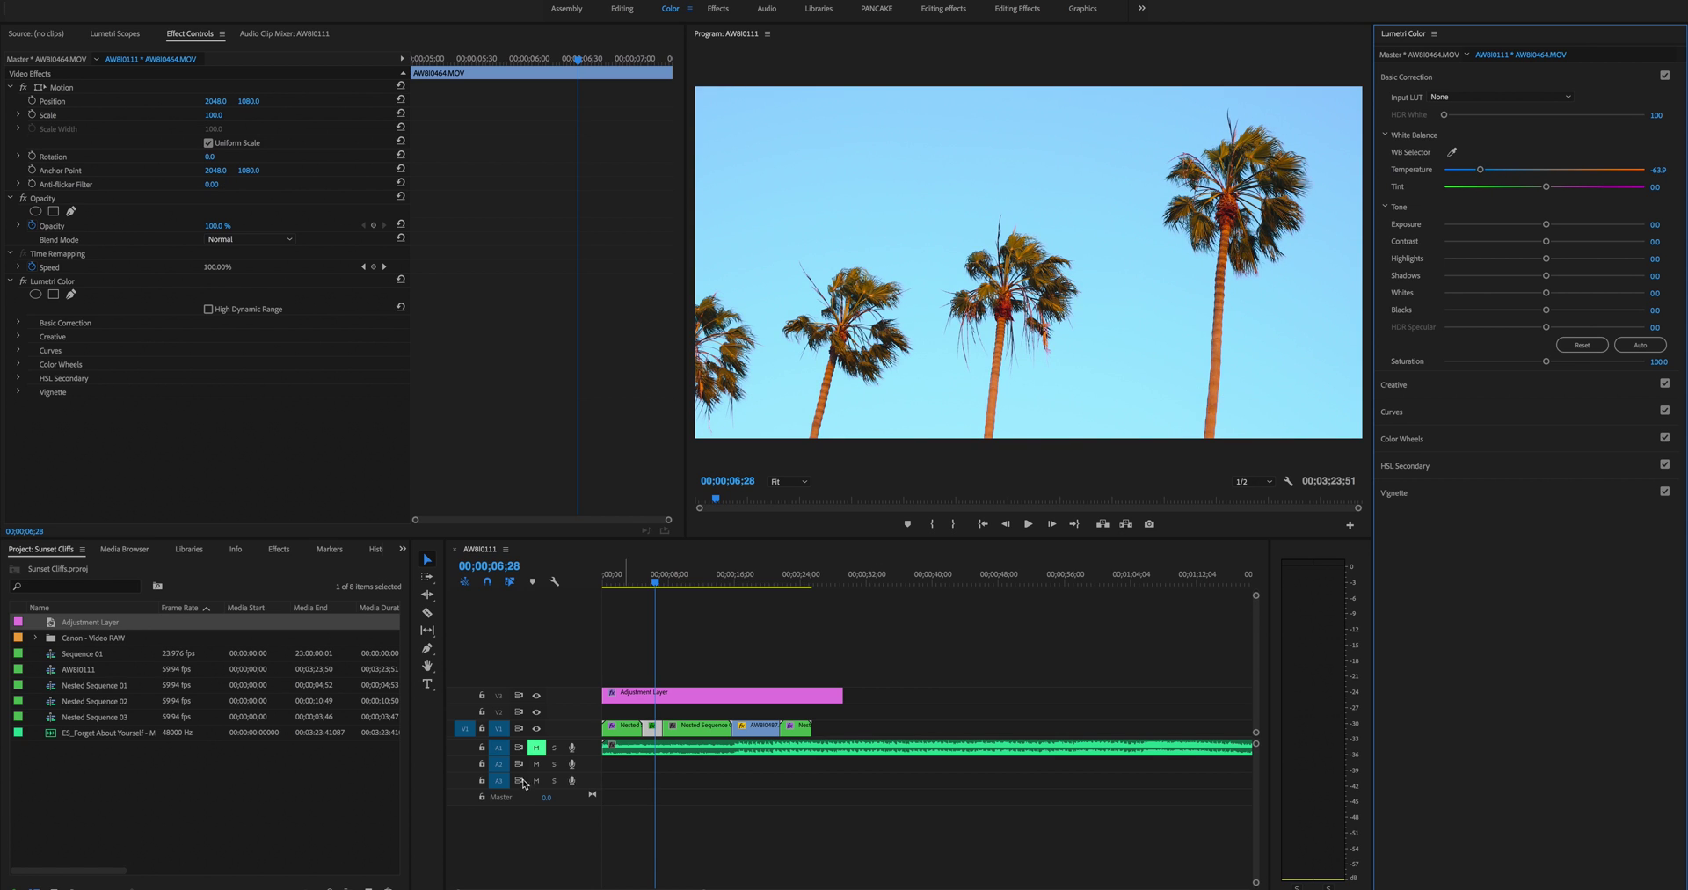
pyautogui.click(537, 696)
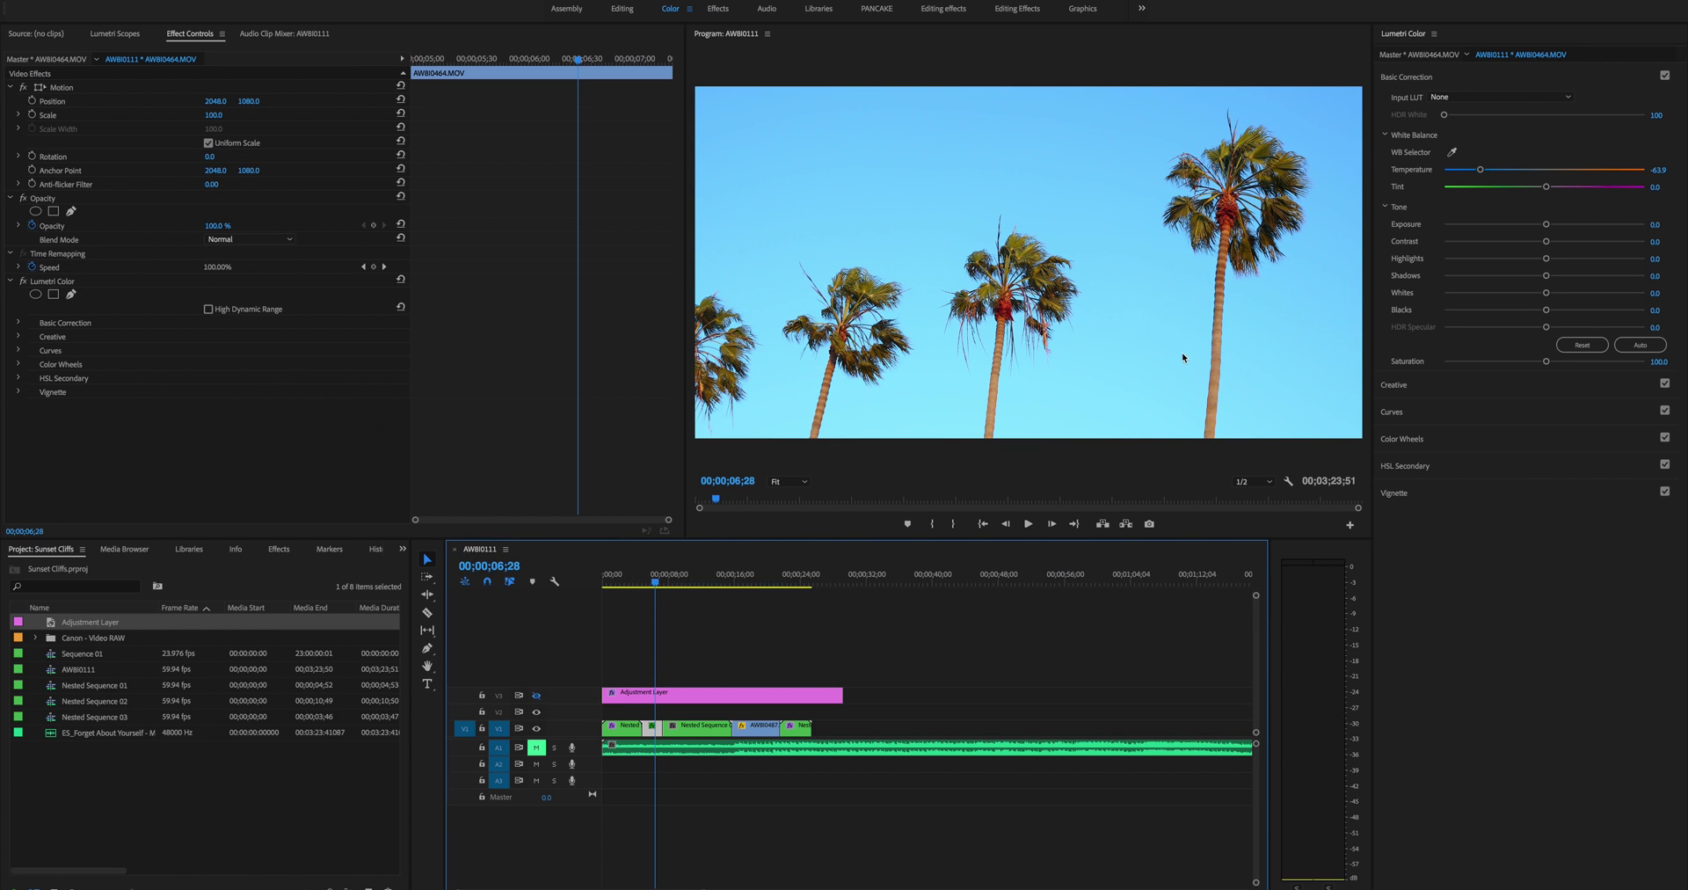
pyautogui.click(536, 696)
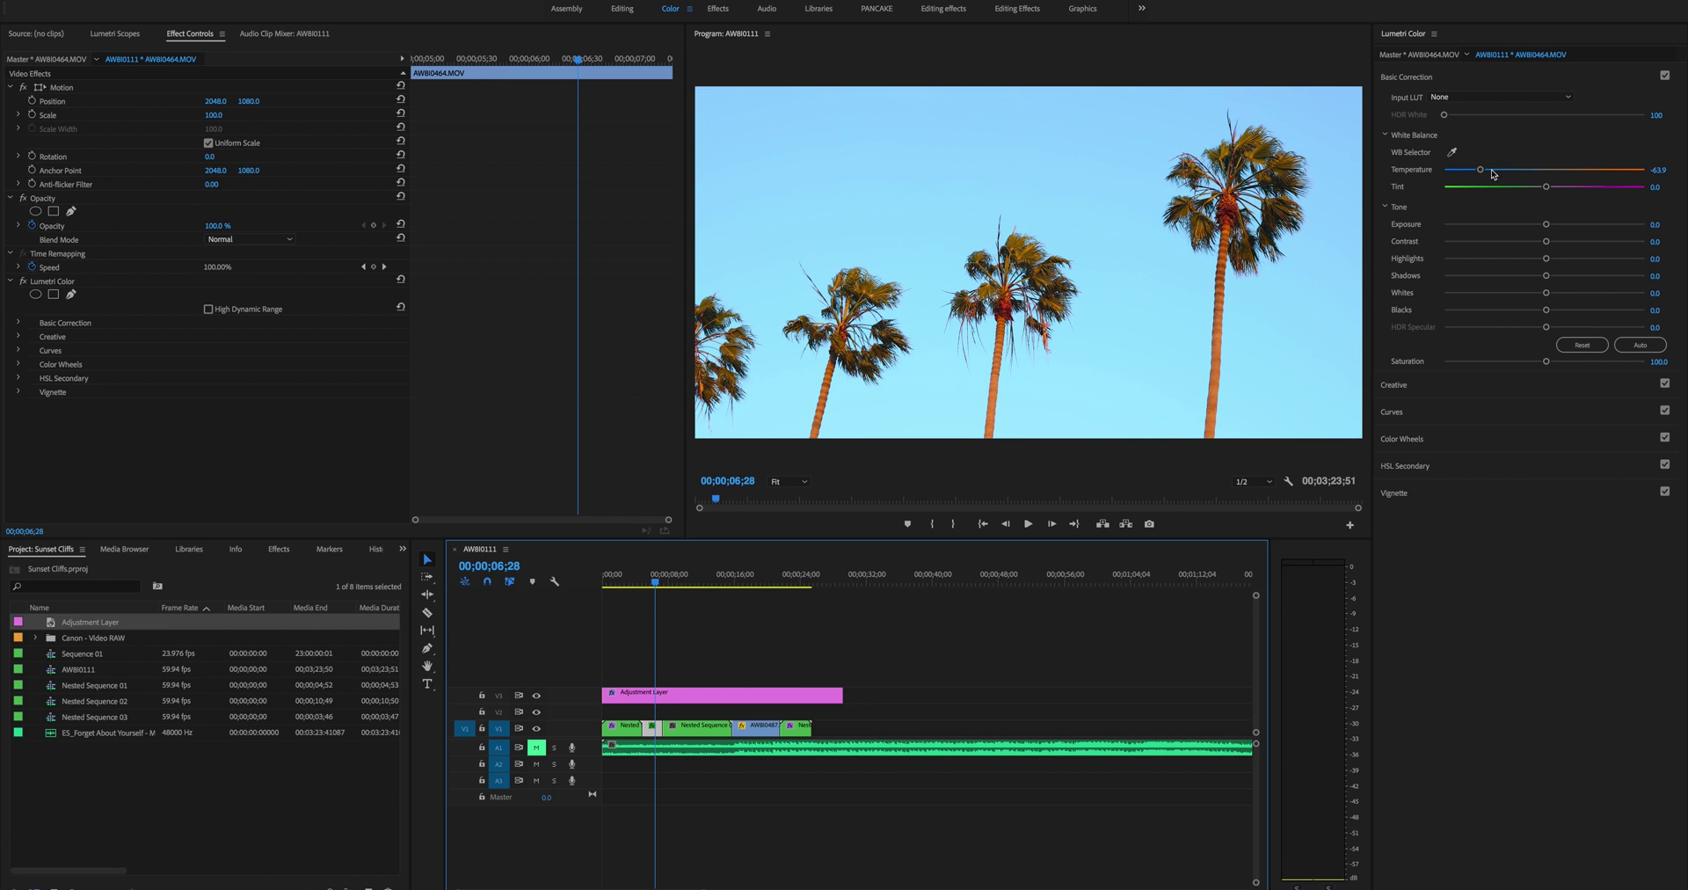
pyautogui.moveTo(1481, 172)
pyautogui.mouseDown()
pyautogui.moveTo(1554, 172)
pyautogui.moveTo(1446, 175)
pyautogui.moveTo(1466, 176)
pyautogui.mouseUp()
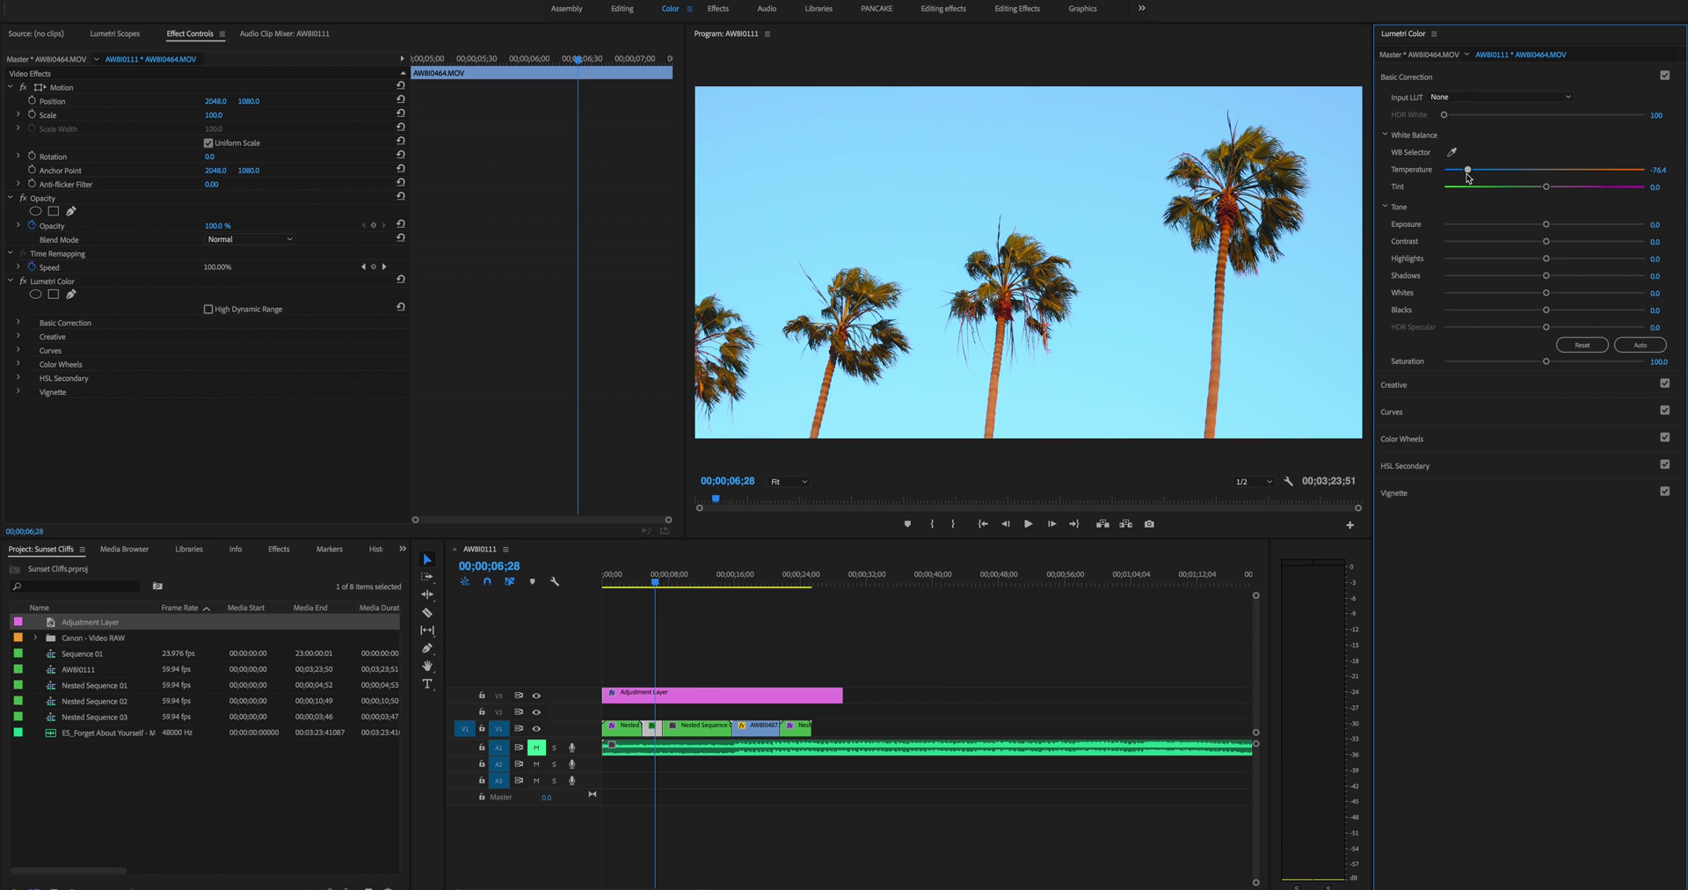
# - Select the adjustment layer clip and move through the sequence to the camera shot
pyautogui.click(655, 694)
pyautogui.click(658, 582)
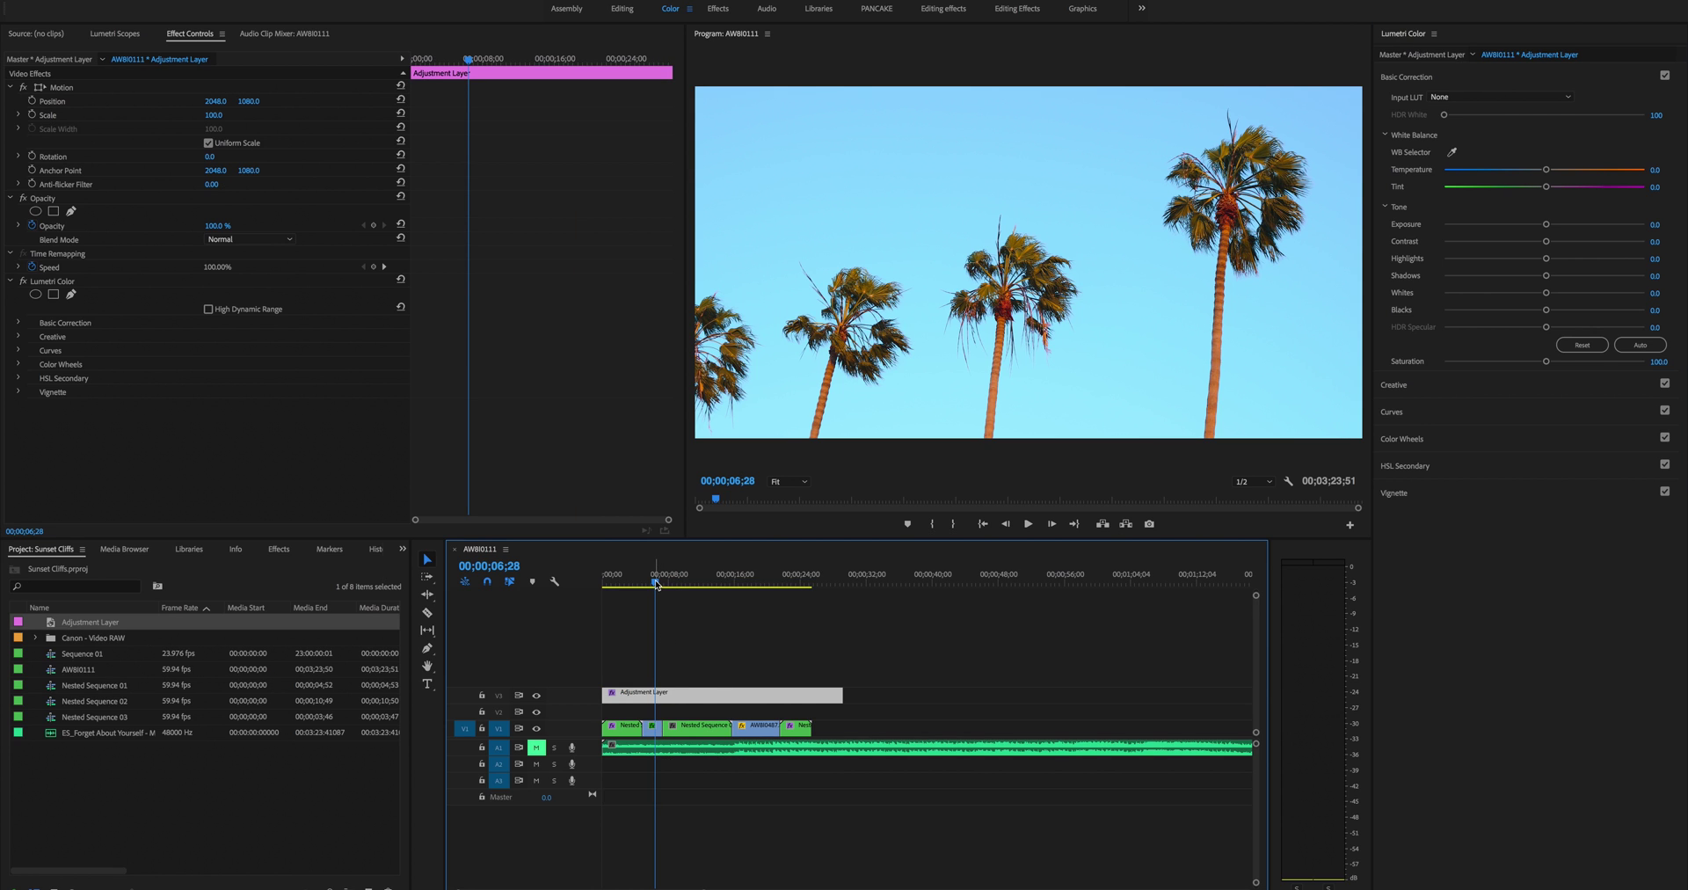
pyautogui.moveTo(661, 590)
pyautogui.mouseDown()
pyautogui.moveTo(675, 612)
pyautogui.moveTo(652, 619)
pyautogui.mouseUp()
# - Give the palm-tree clip shadows 16.1, whites 19.3 and contrast 14.1, then play the sequence
pyautogui.click(652, 729)
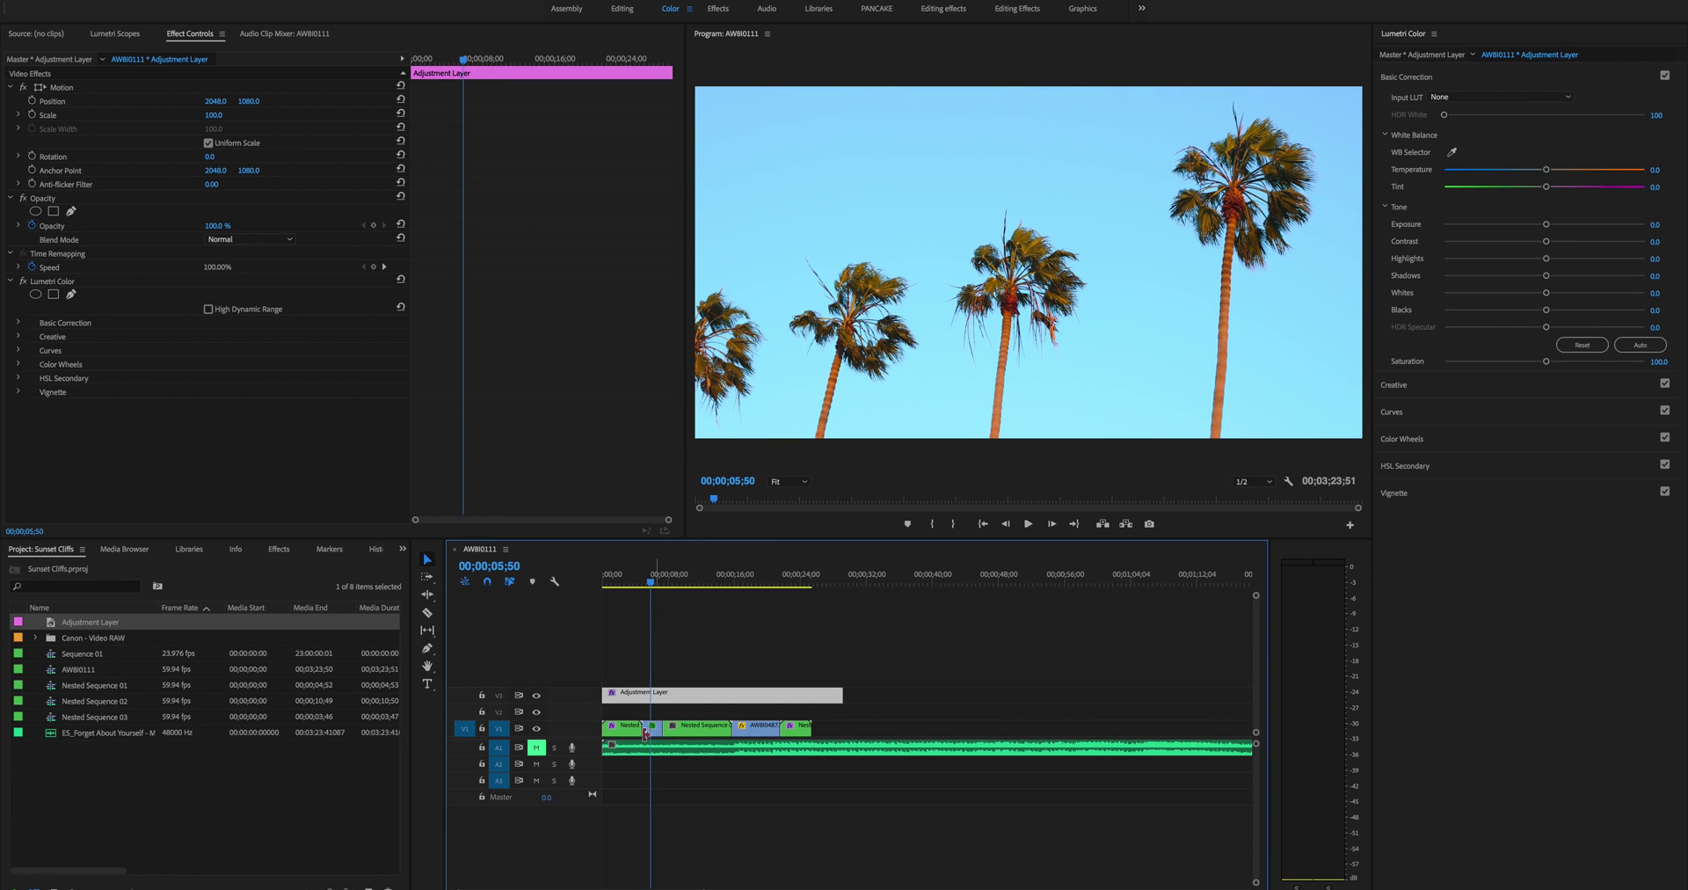
pyautogui.moveTo(1467, 173); pyautogui.dragTo(1468, 173)
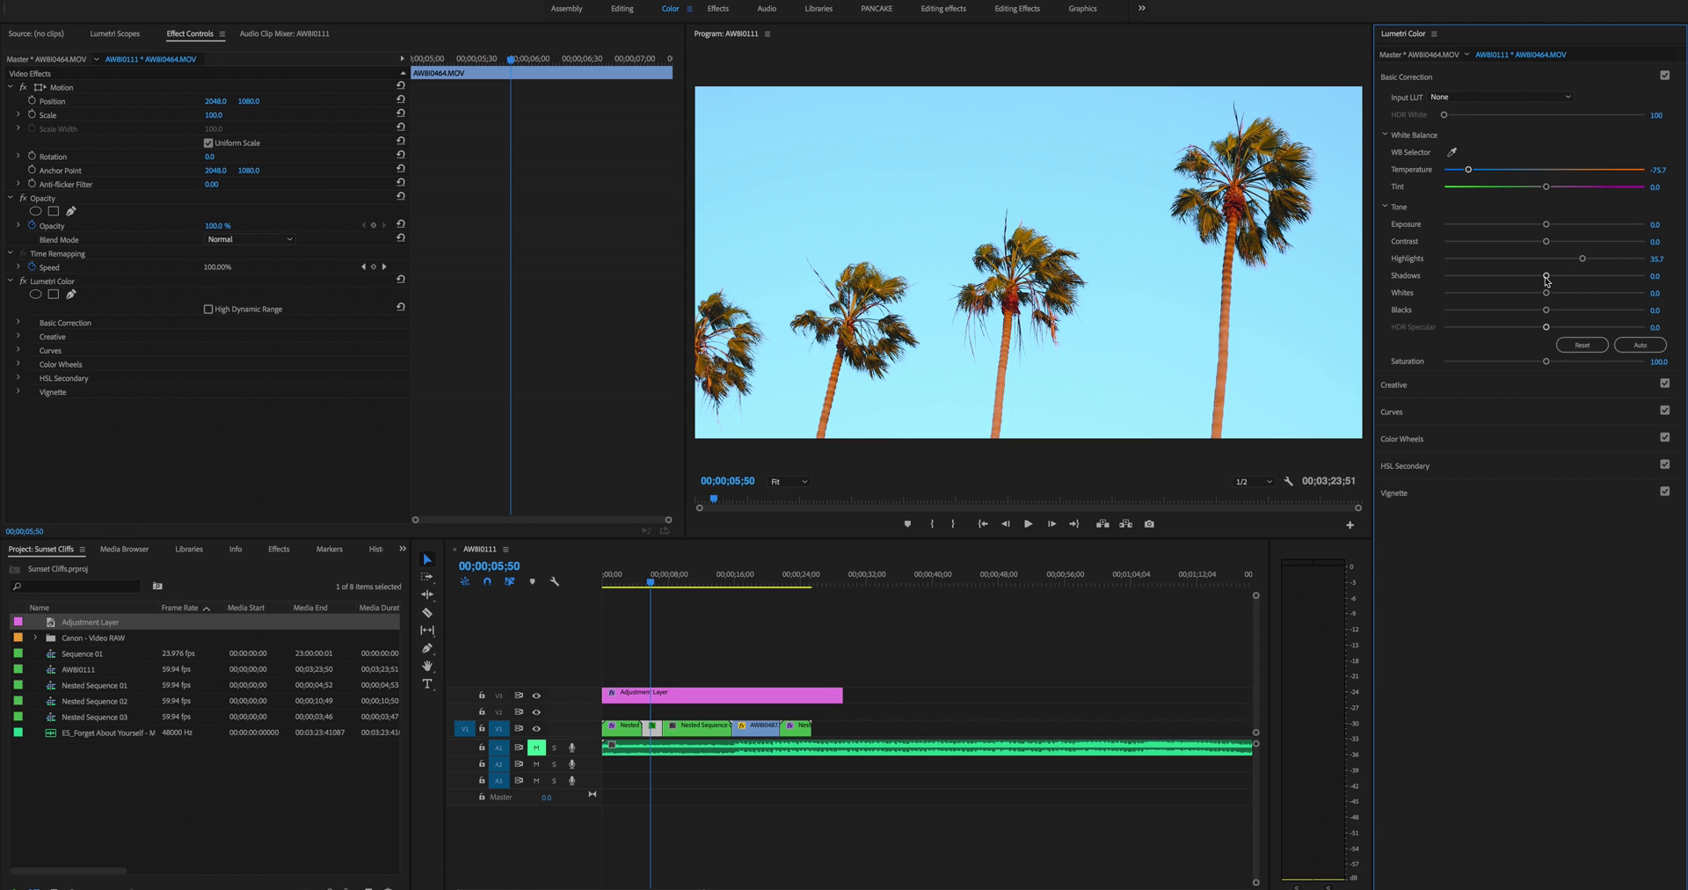
pyautogui.moveTo(1546, 280)
pyautogui.mouseDown()
pyautogui.moveTo(1586, 277)
pyautogui.moveTo(1561, 280)
pyautogui.mouseUp()
pyautogui.moveTo(1547, 293)
pyautogui.mouseDown()
pyautogui.moveTo(1598, 310)
pyautogui.moveTo(1540, 313)
pyautogui.mouseUp()
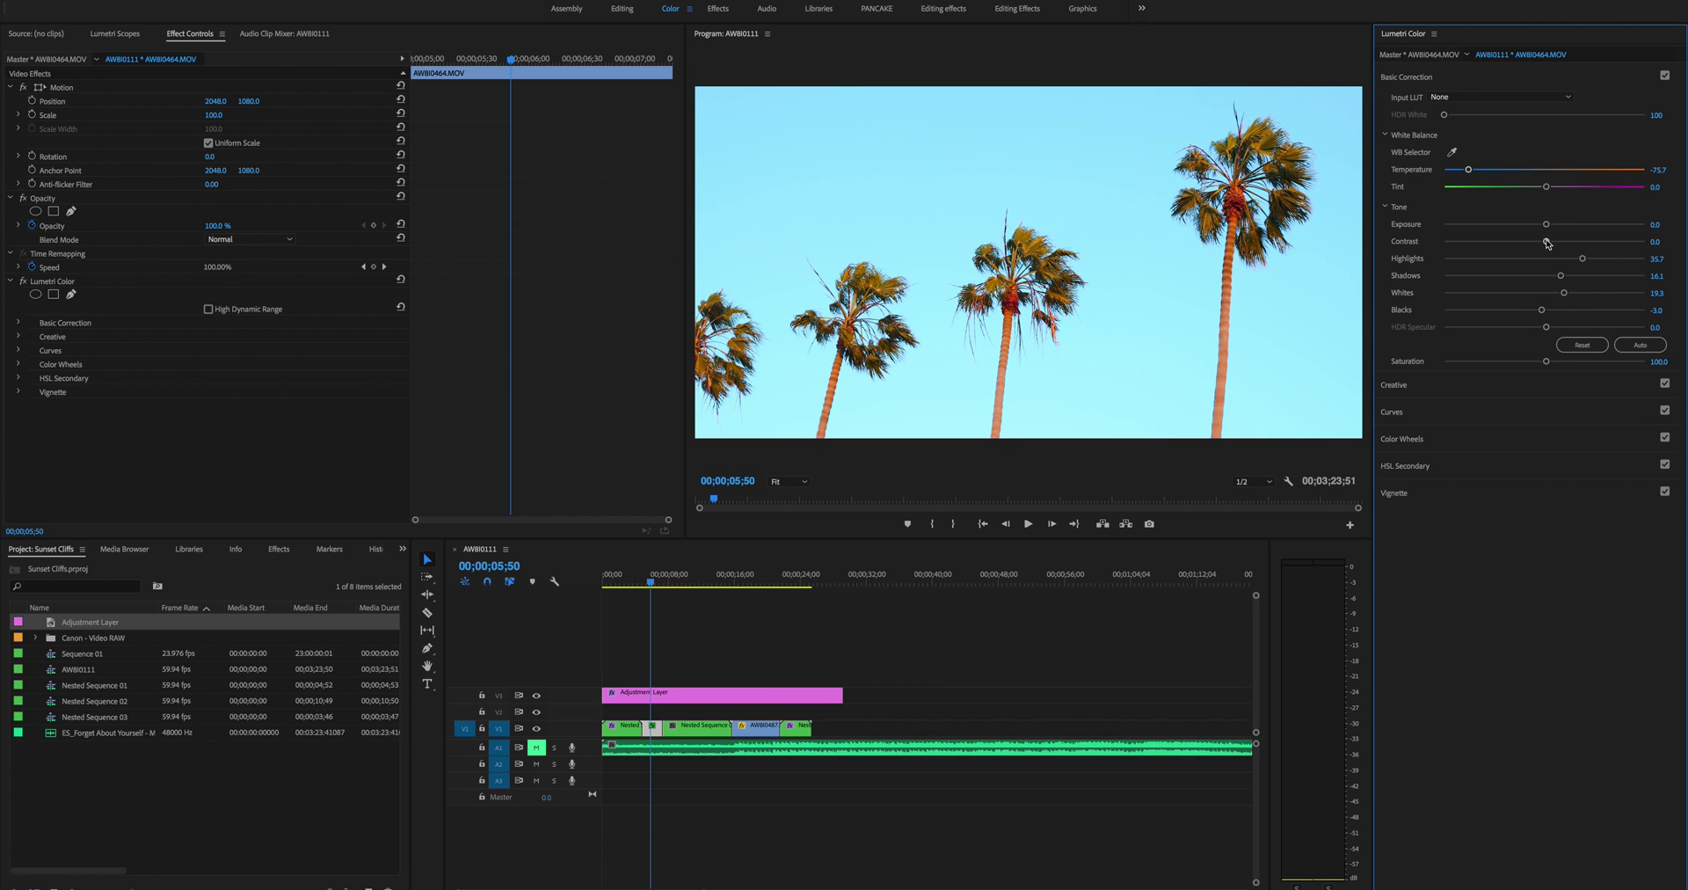
pyautogui.moveTo(1546, 241)
pyautogui.mouseDown()
pyautogui.moveTo(1561, 243)
pyautogui.moveTo(1529, 243)
pyautogui.moveTo(1551, 246)
pyautogui.mouseUp()
pyautogui.moveTo(1553, 245); pyautogui.dragTo(1558, 244)
pyautogui.press('space')
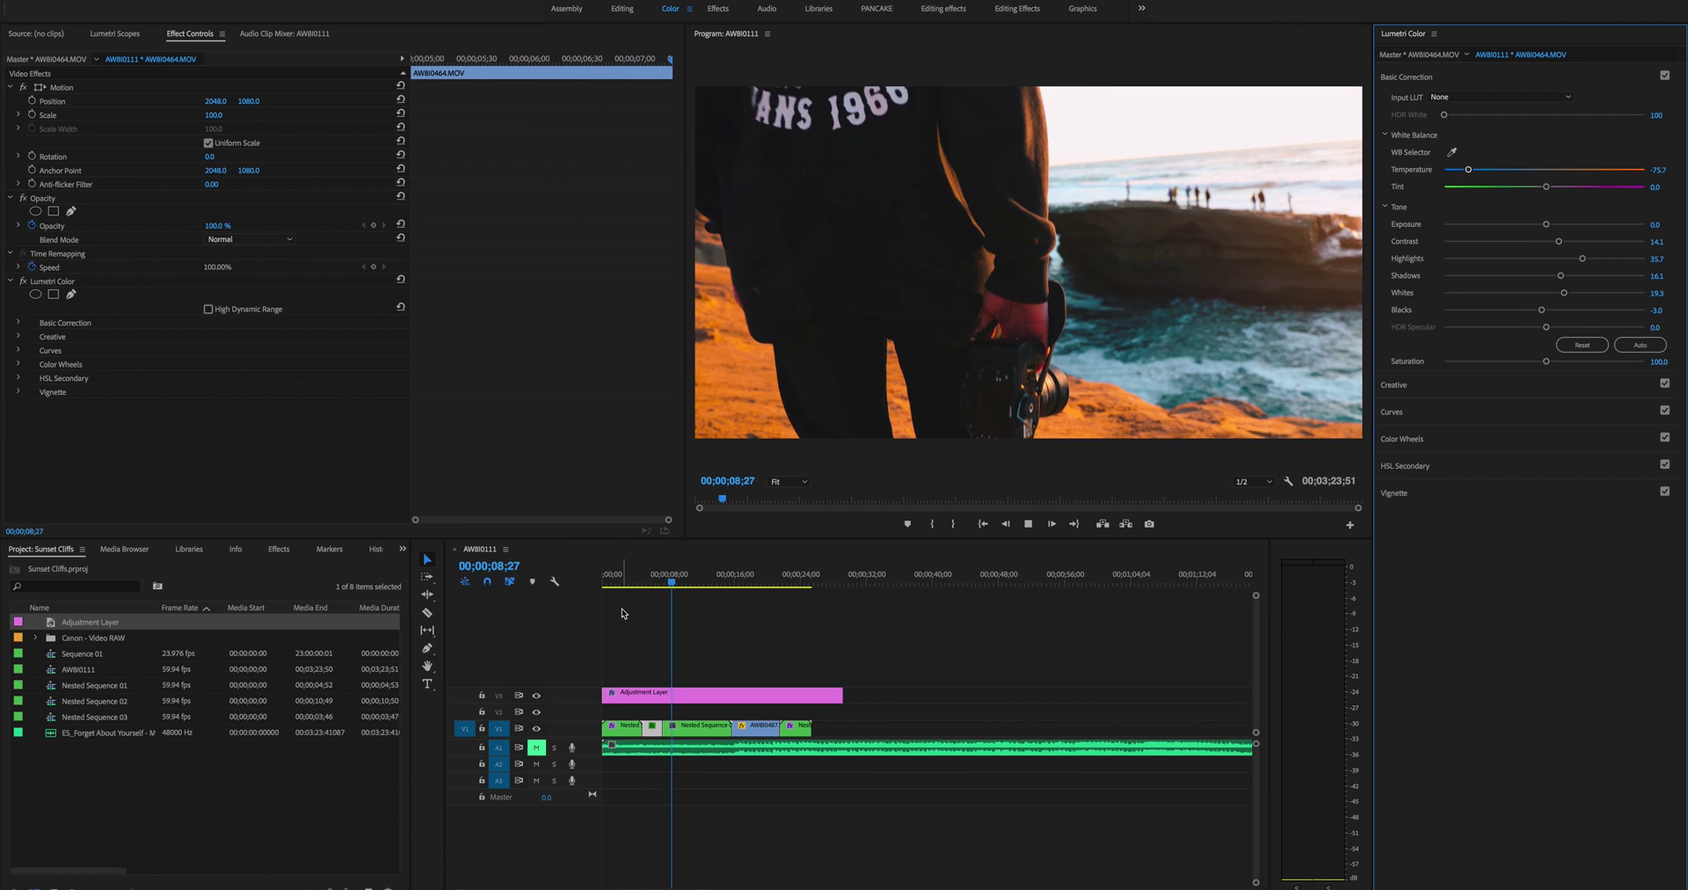
# - Go to the Nested Sequence 02 cliff shot, enable Basic Correction and try raising its exposure
pyautogui.click(704, 584)
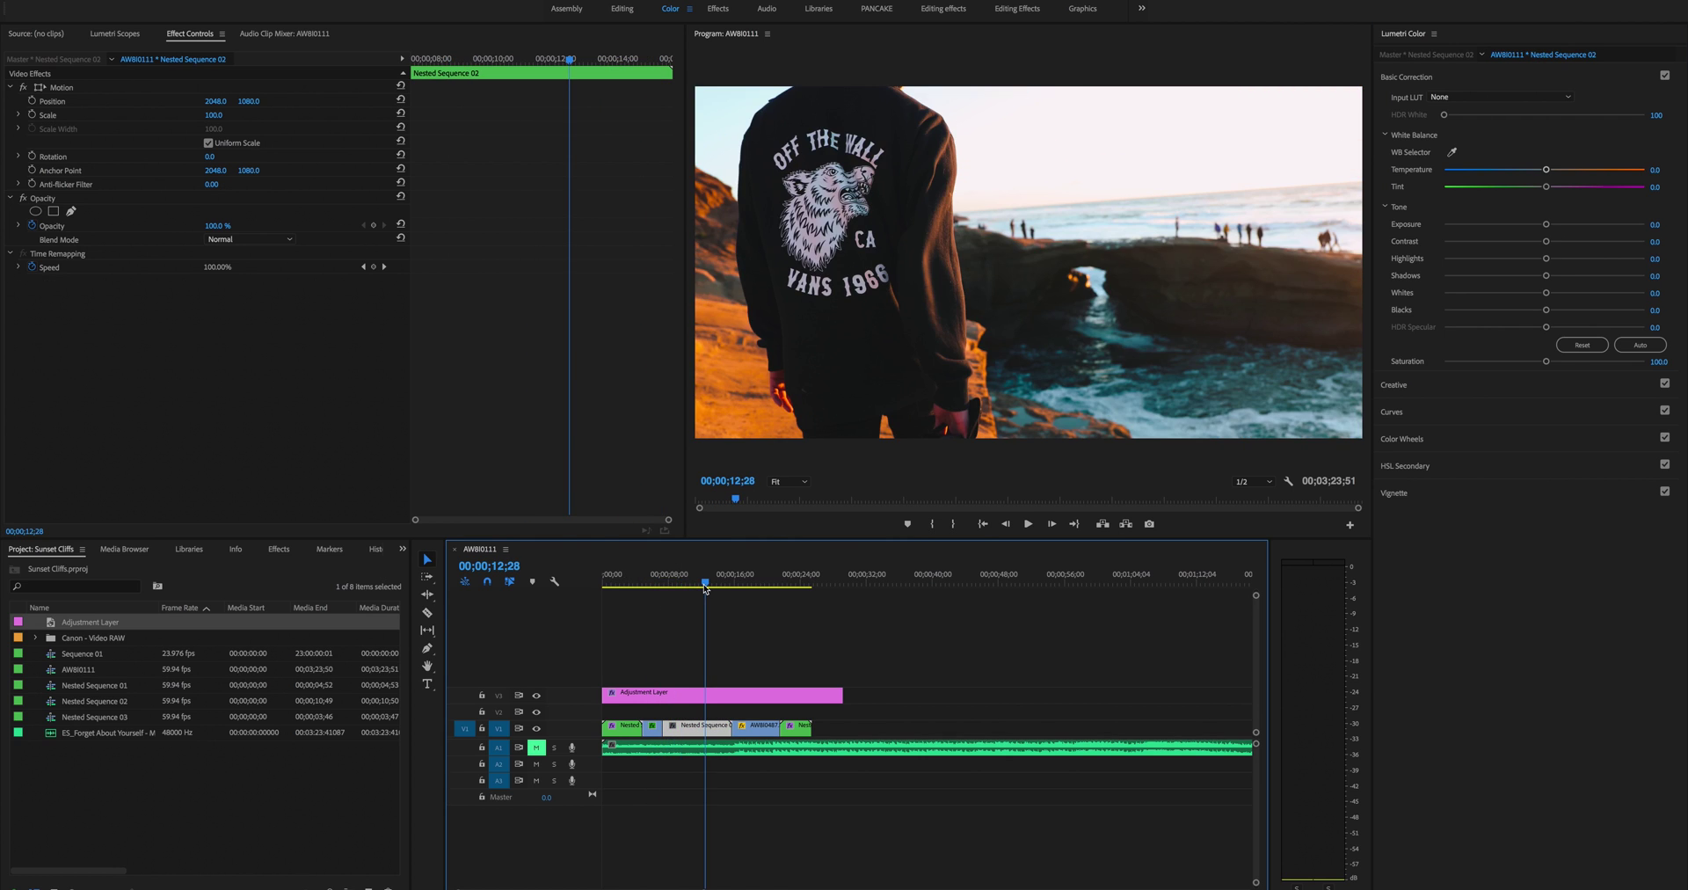
pyautogui.moveTo(704, 587); pyautogui.dragTo(724, 591)
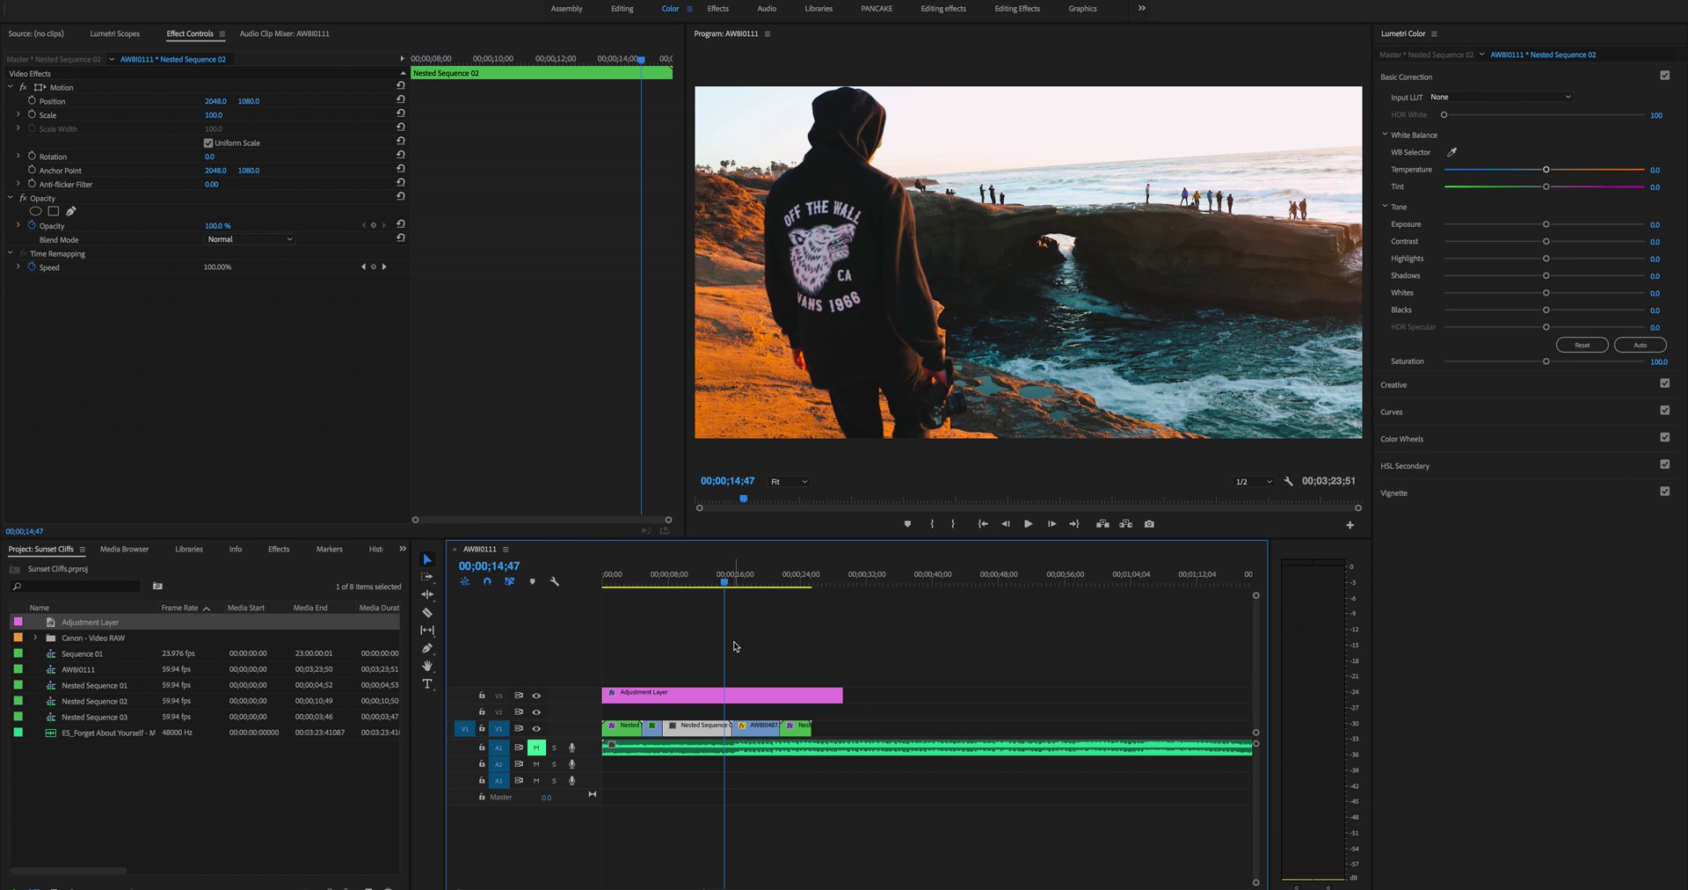
pyautogui.click(1664, 77)
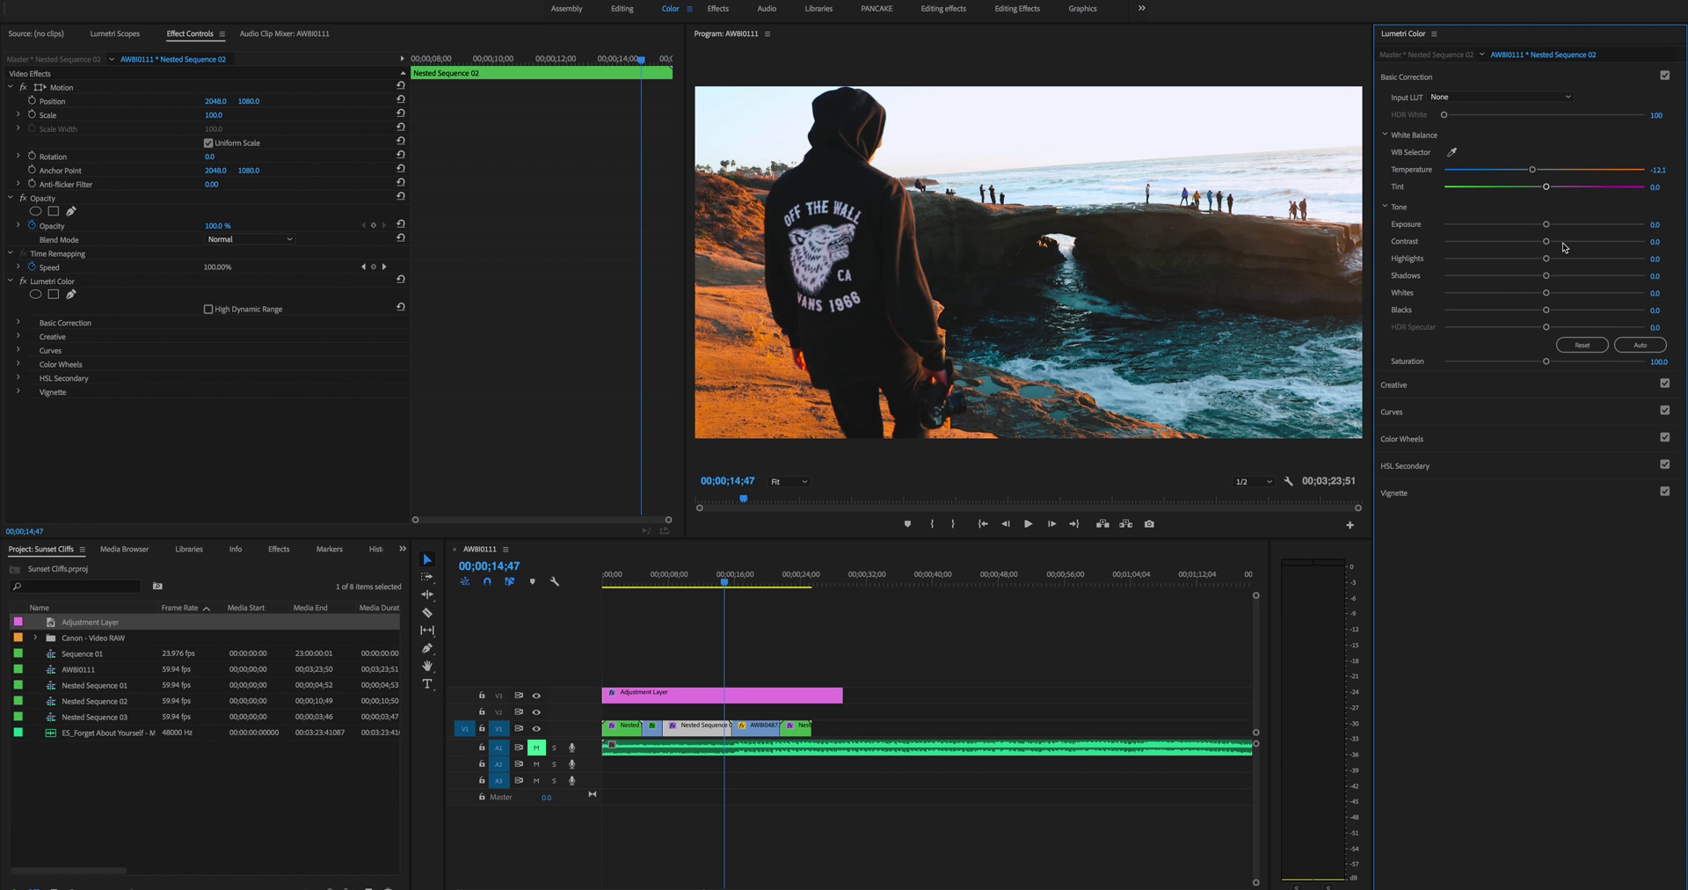
pyautogui.moveTo(1545, 224); pyautogui.dragTo(1508, 295)
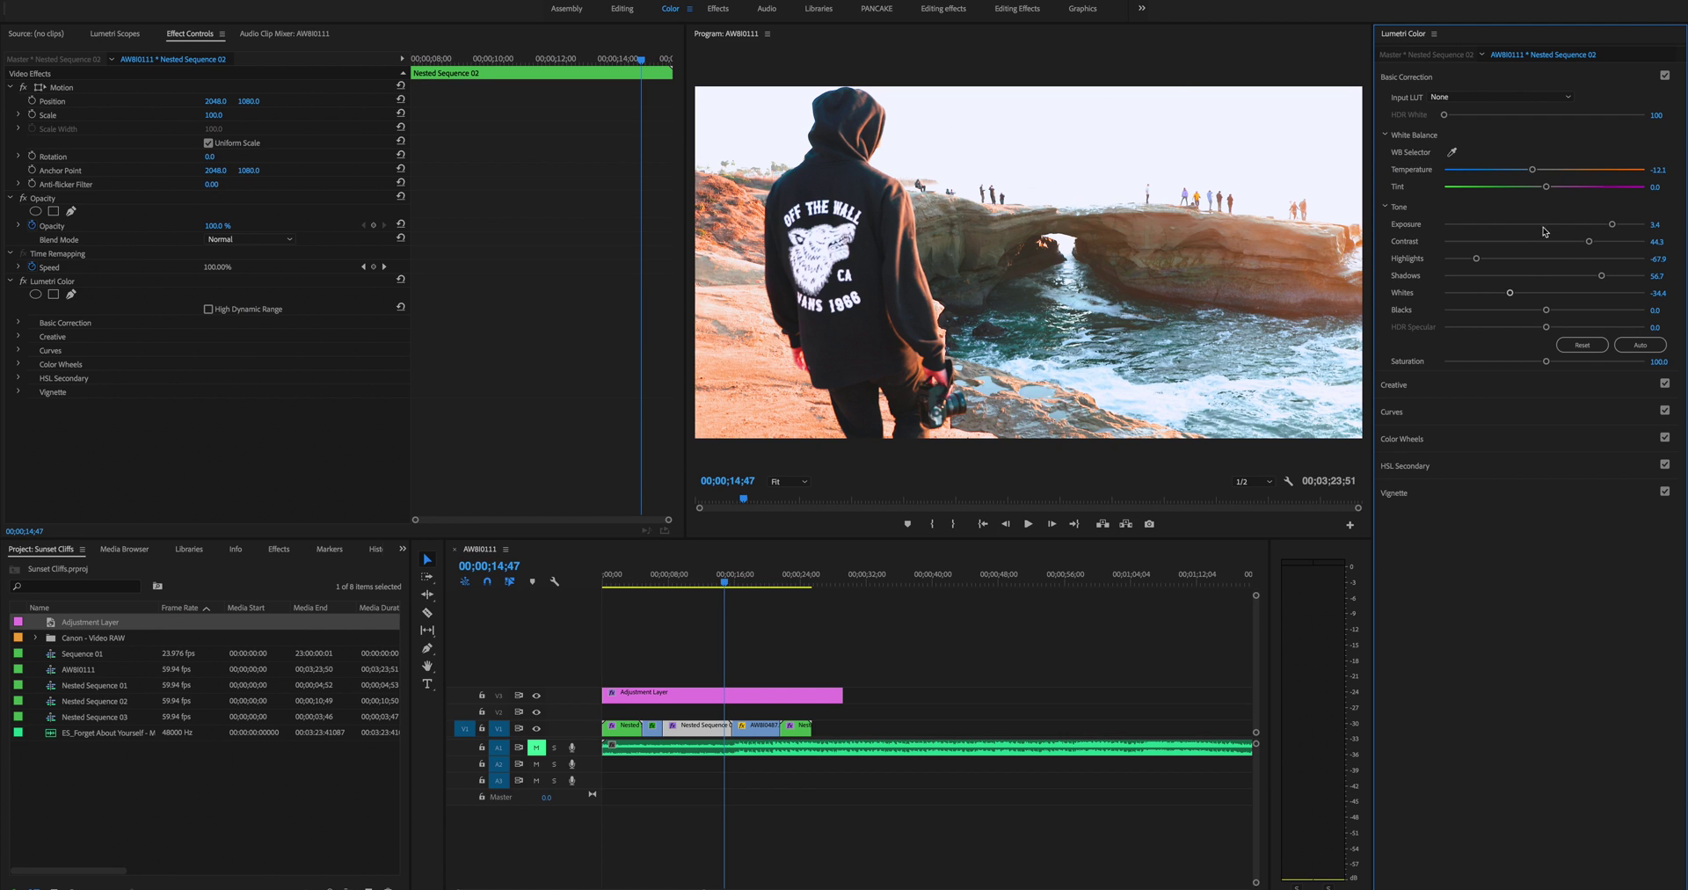
# - Reset exposure, contrast, highlights, shadows and whites to 0, then pull highlights down to -30
pyautogui.click(1650, 227)
pyautogui.write('0')
pyautogui.press('Return')
pyautogui.click(1659, 241)
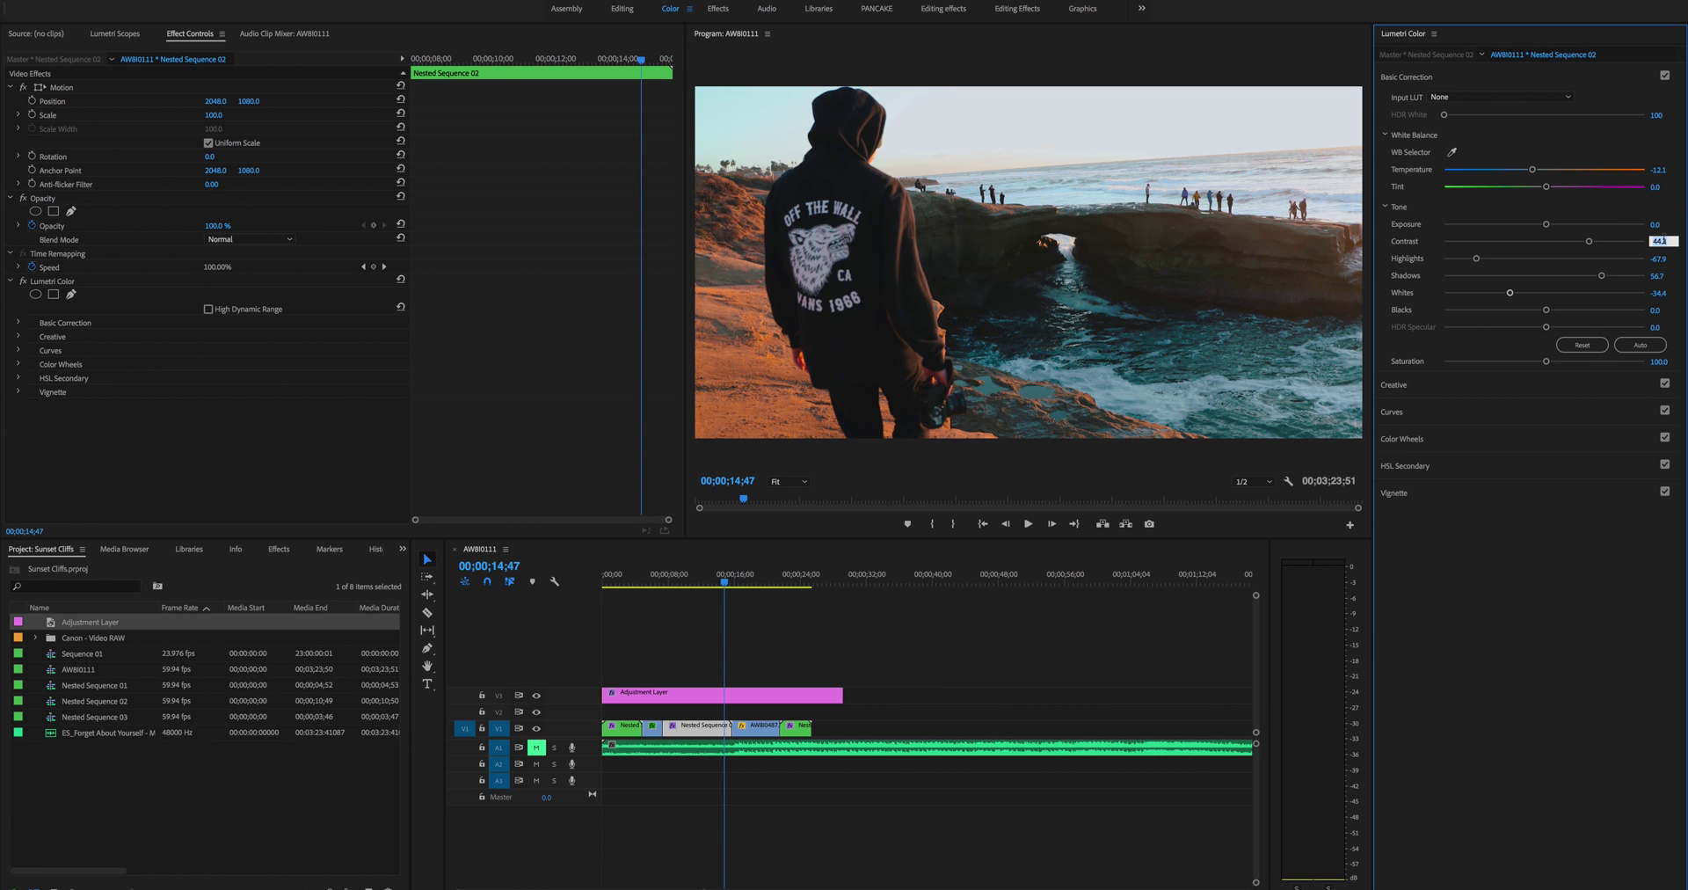
pyautogui.write('0')
pyautogui.press('Return')
pyautogui.click(1658, 258)
pyautogui.write('0')
pyautogui.press('Return')
pyautogui.click(1658, 276)
pyautogui.write('0')
pyautogui.press('Tab')
pyautogui.write('0')
pyautogui.press('Return')
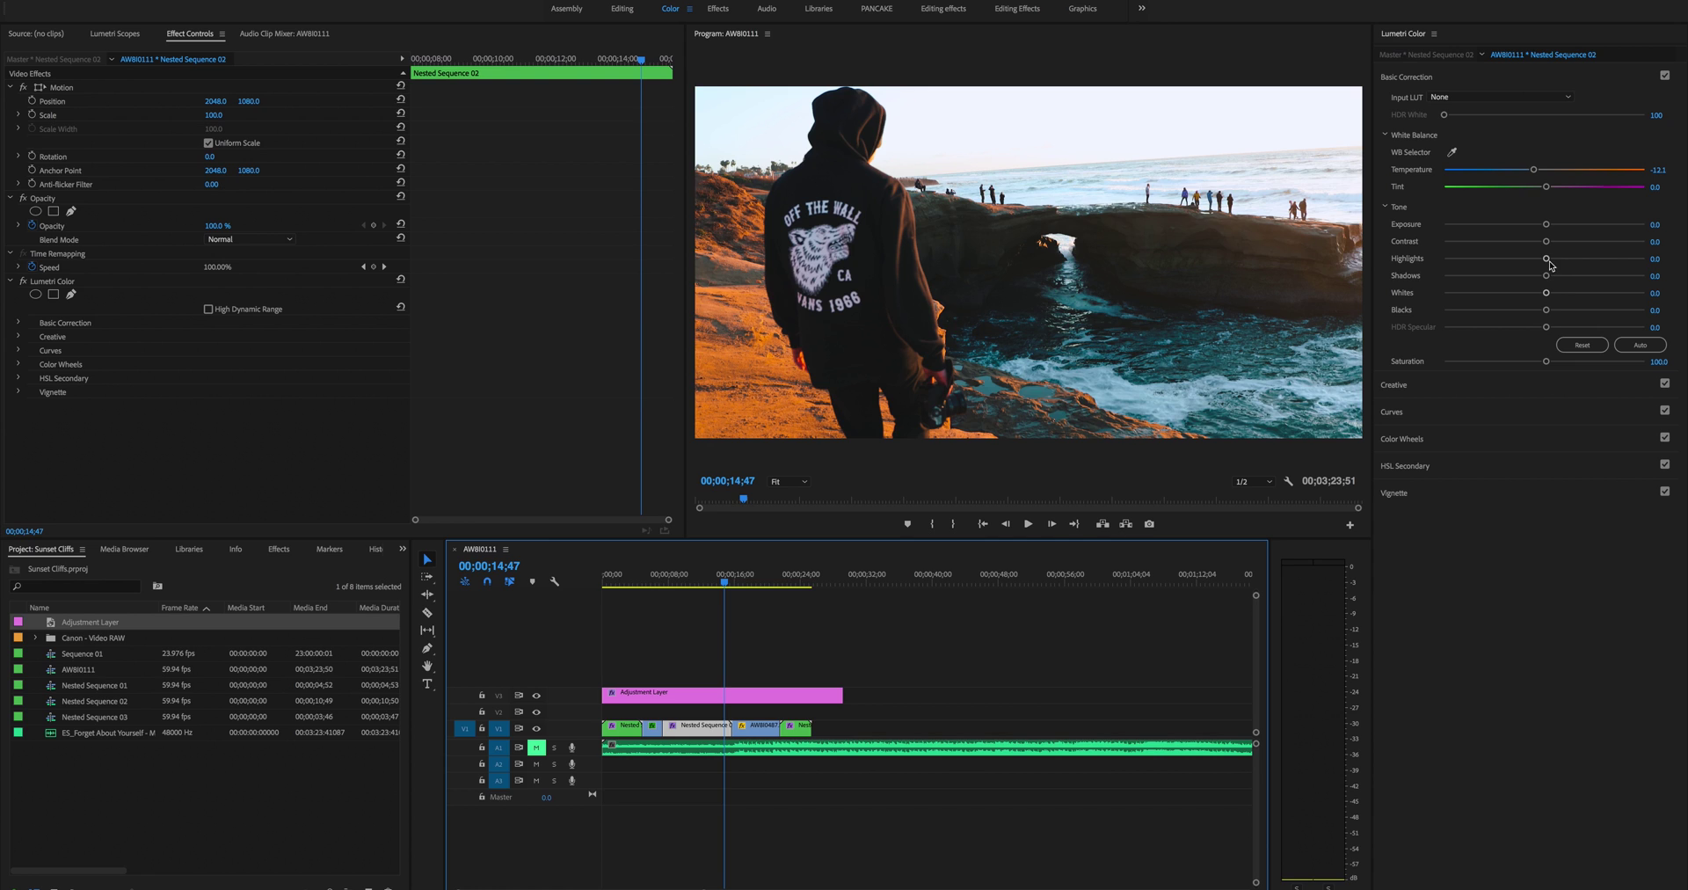
pyautogui.moveTo(1545, 259); pyautogui.dragTo(1492, 266)
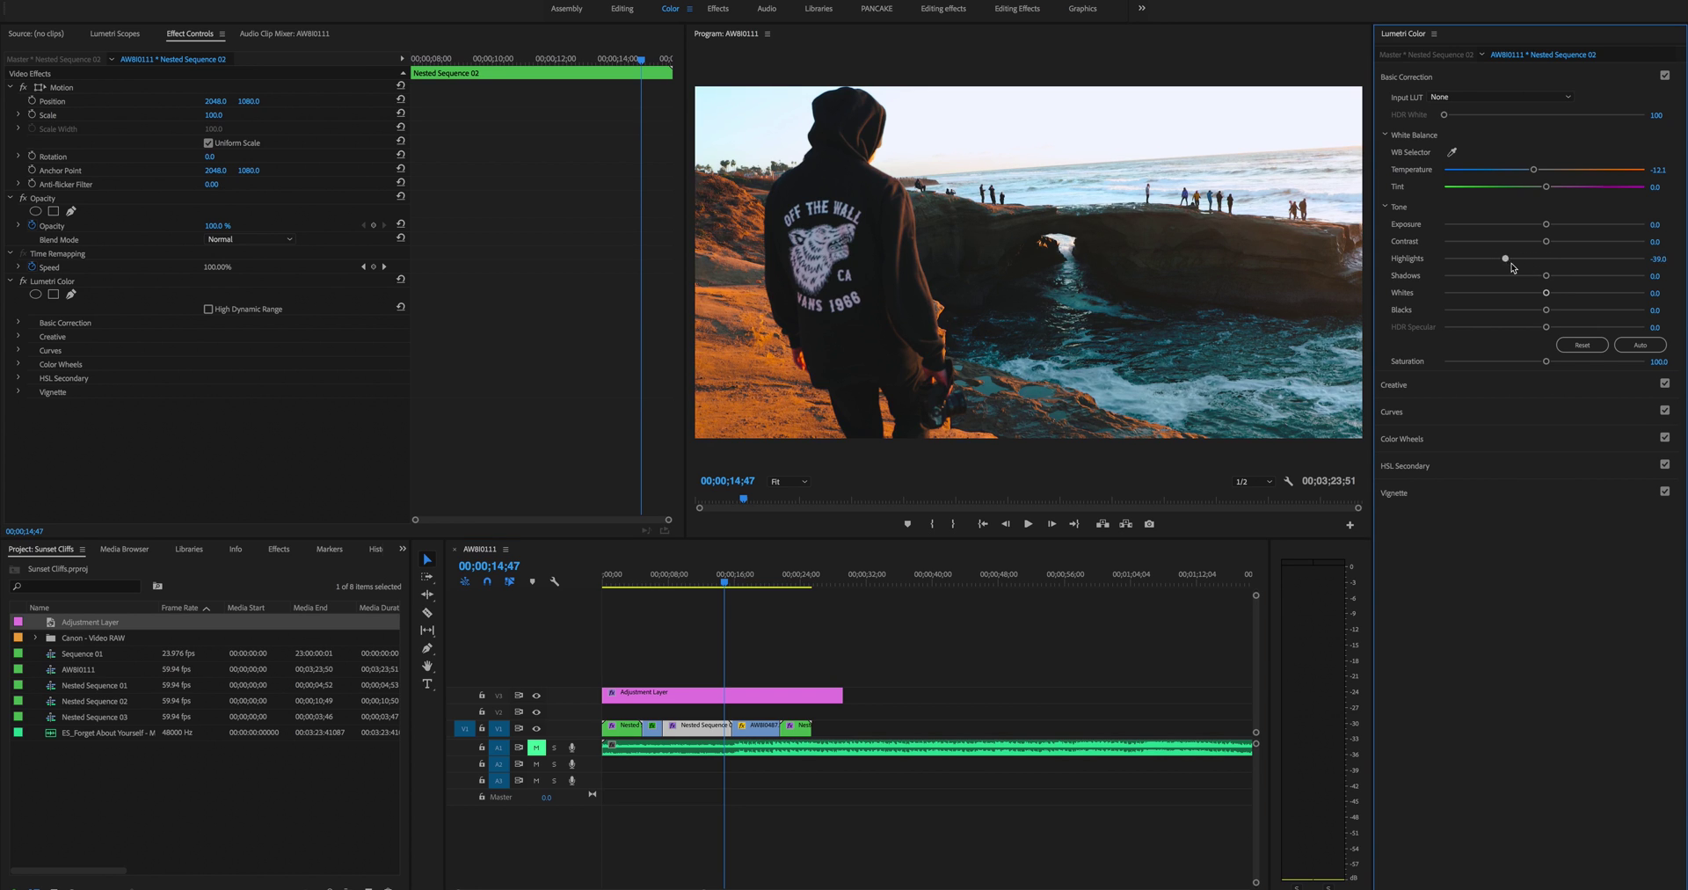
# - Lower the cliff shot's highlights, lift shadows, adjust whites, set saturation to 90 and ease the contrast
pyautogui.moveTo(1493, 268); pyautogui.dragTo(1499, 270)
pyautogui.moveTo(1548, 281); pyautogui.dragTo(1552, 281)
pyautogui.moveTo(1545, 294); pyautogui.dragTo(1538, 298)
pyautogui.click(1656, 361)
pyautogui.write('90')
pyautogui.press('Return')
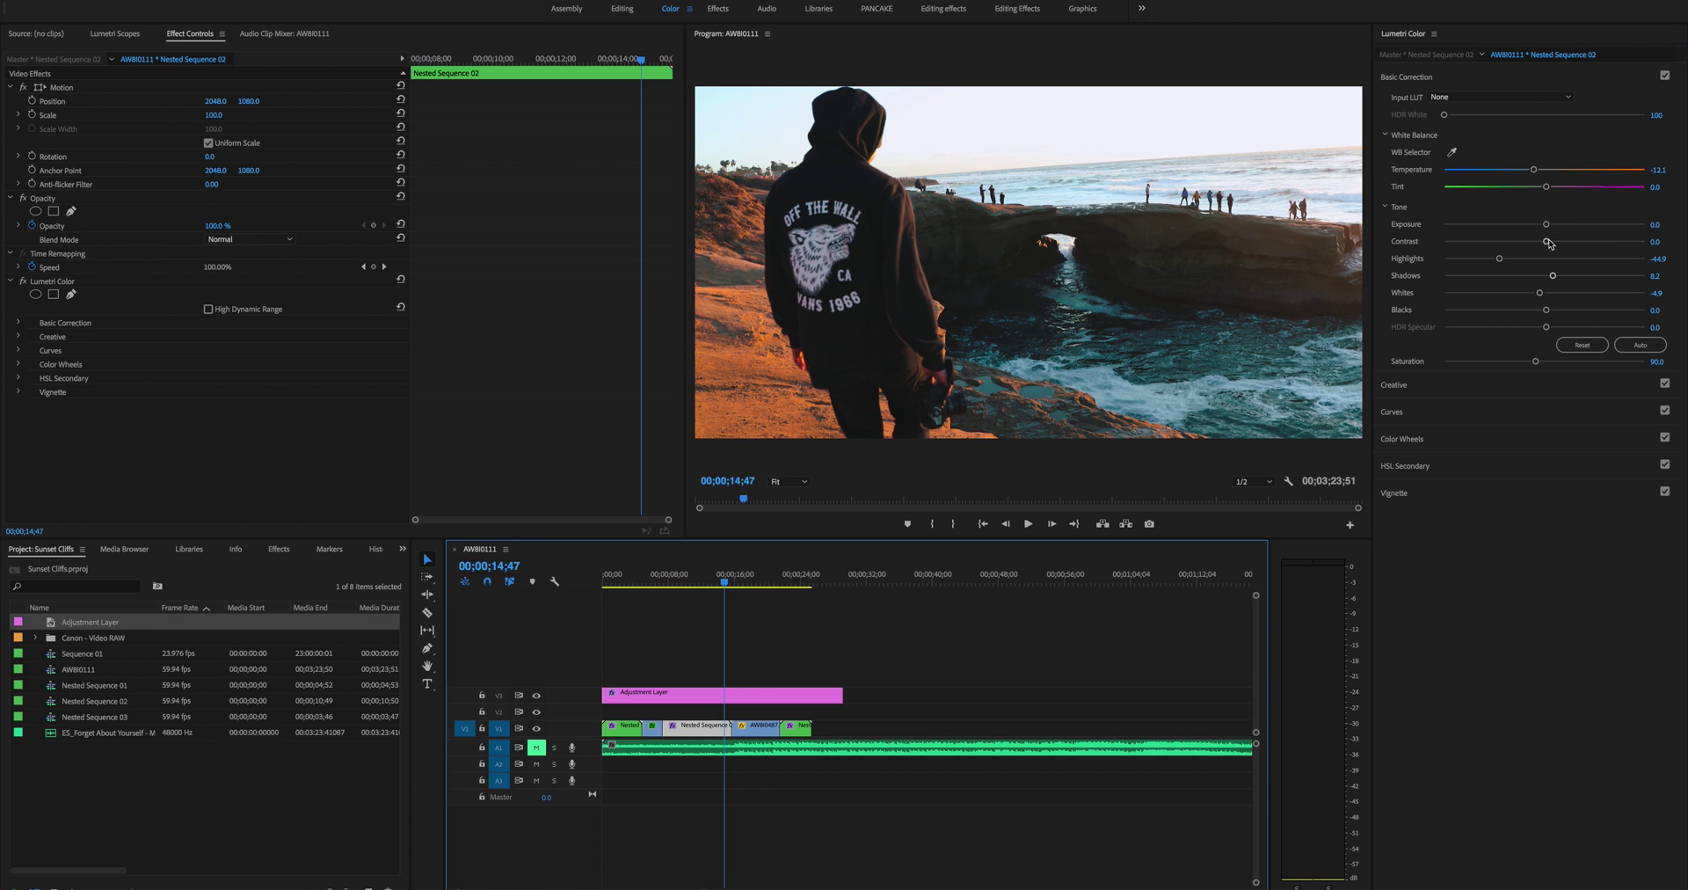
pyautogui.moveTo(1546, 241); pyautogui.dragTo(1484, 267)
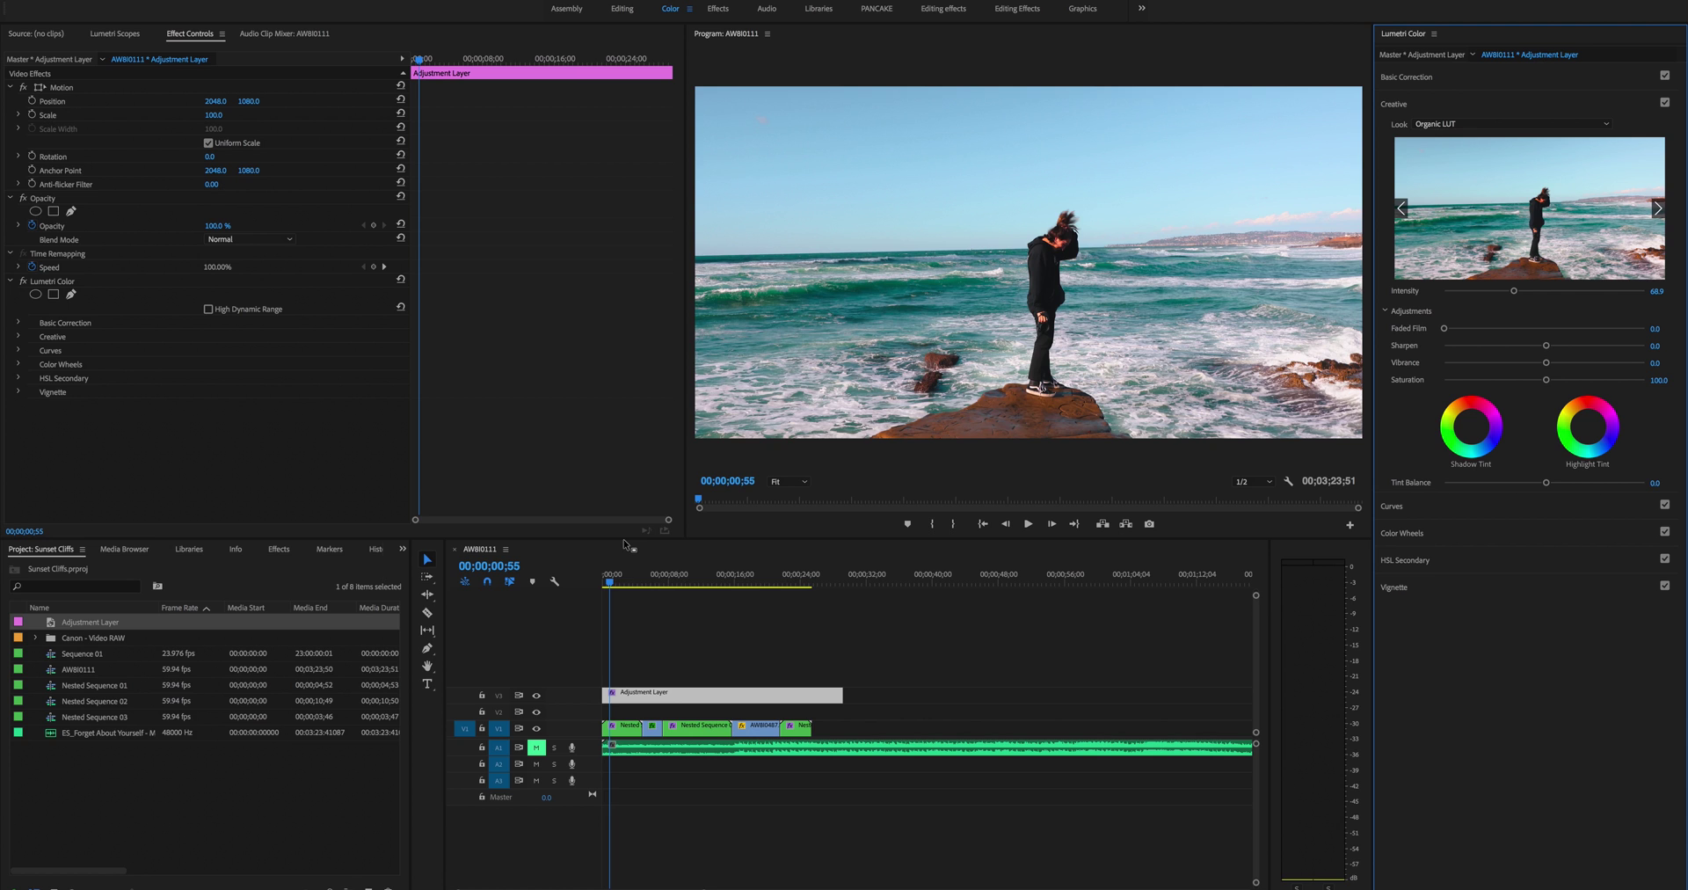
pyautogui.moveTo(641, 581); pyautogui.dragTo(675, 591)
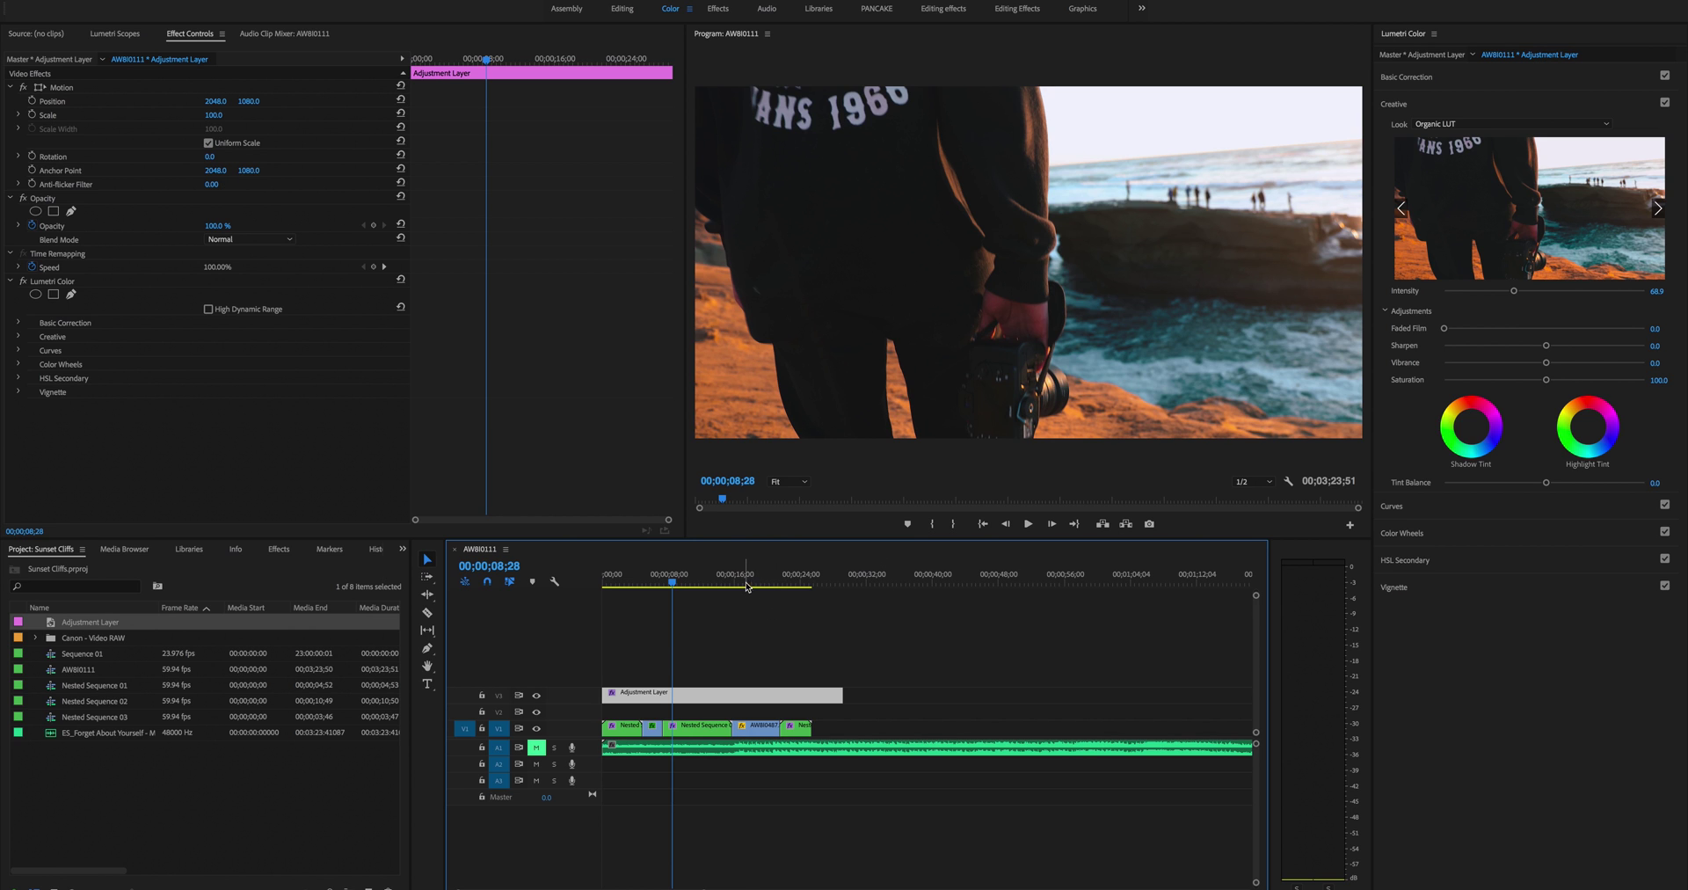
pyautogui.moveTo(747, 584); pyautogui.dragTo(762, 584)
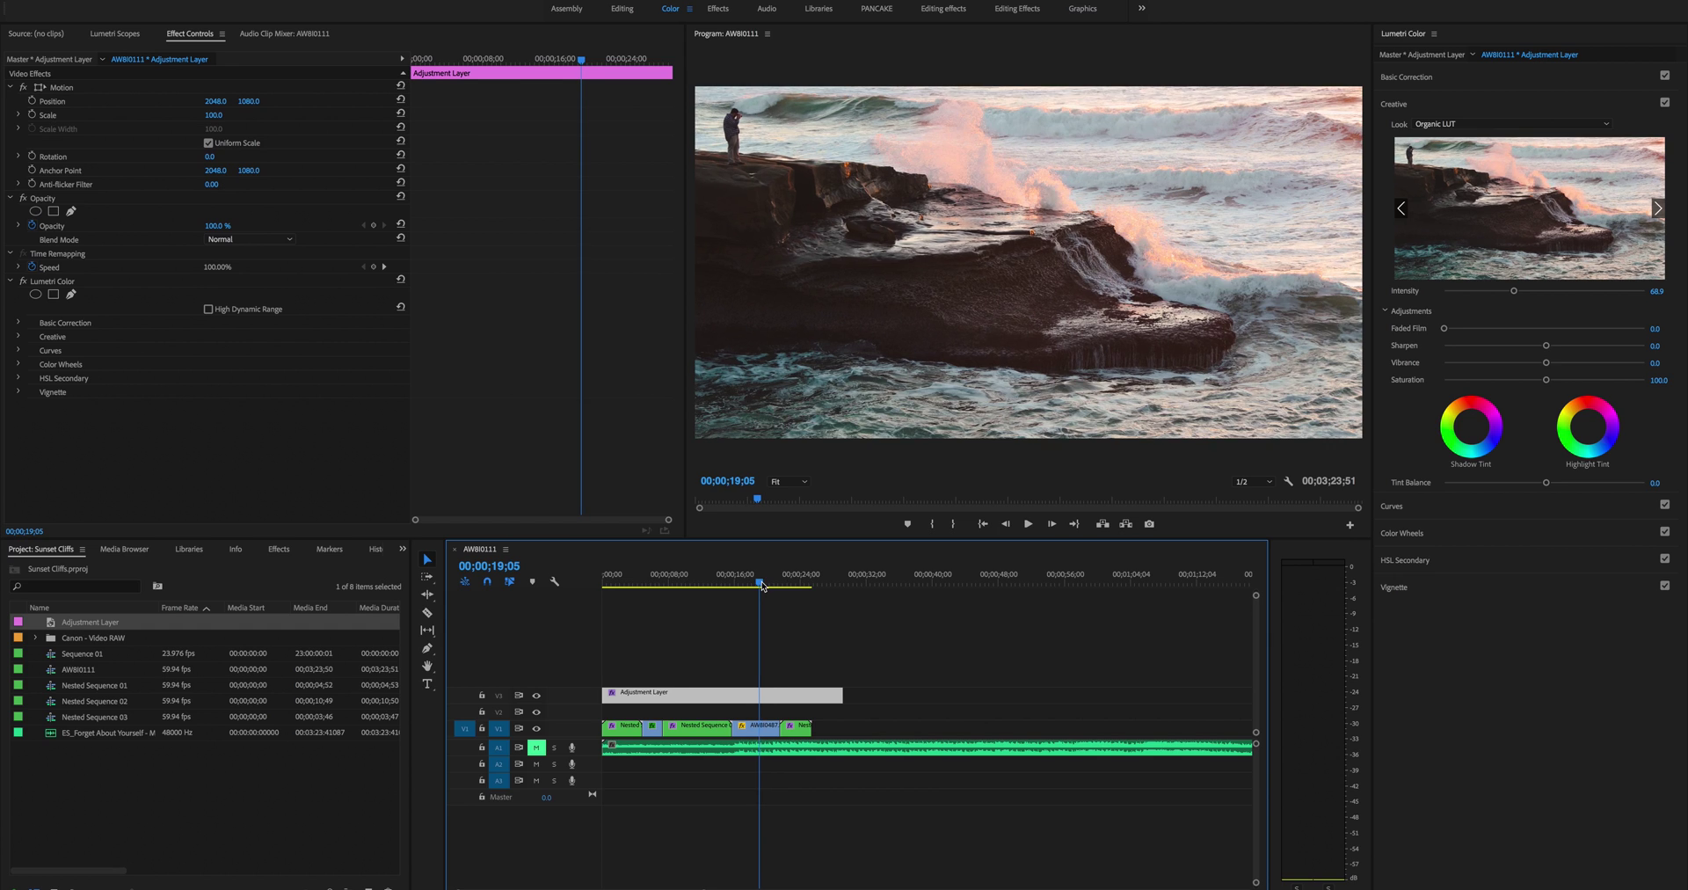